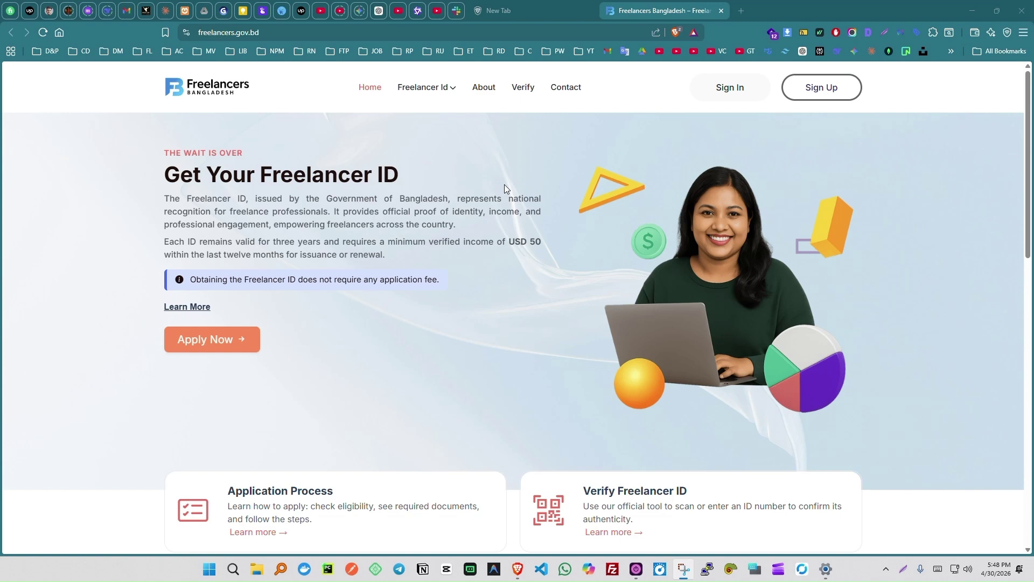
# Open the 'How the Freelancer ID Works' guide page in a new background tab.
pyautogui.click(200, 32)
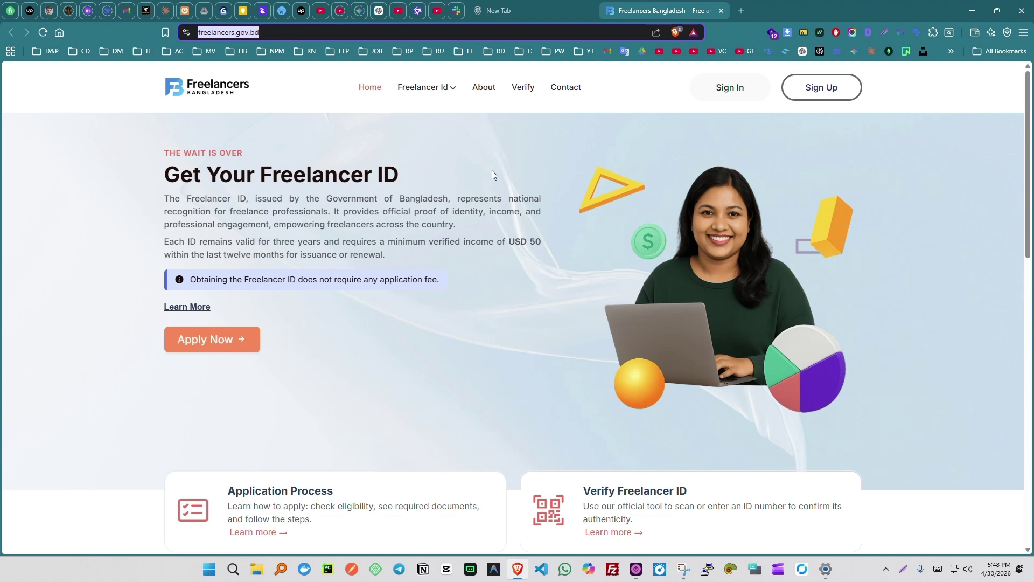
pyautogui.middleClick(201, 307)
pyautogui.click(776, 14)
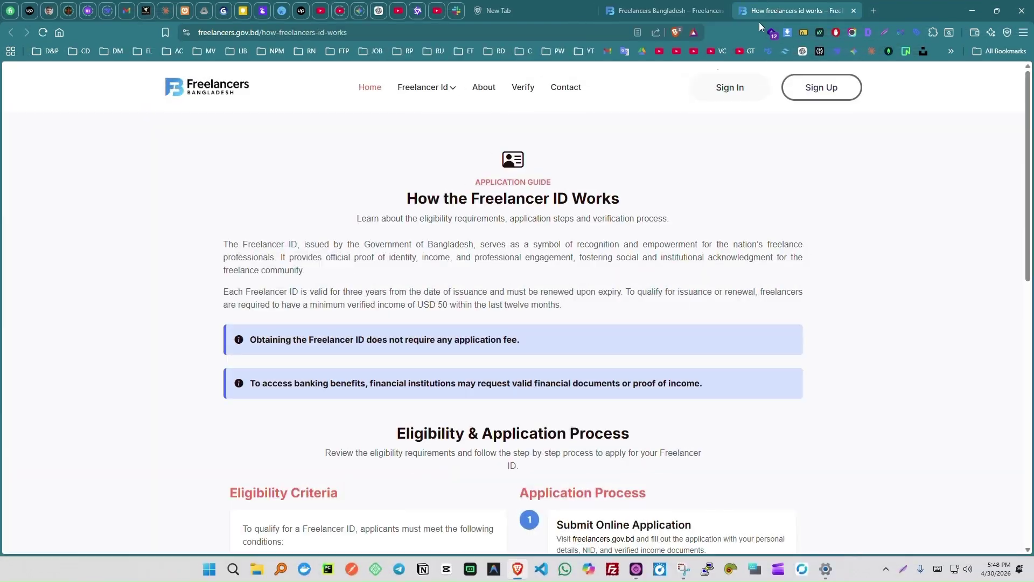
pyautogui.scroll(-5, 517, 307)
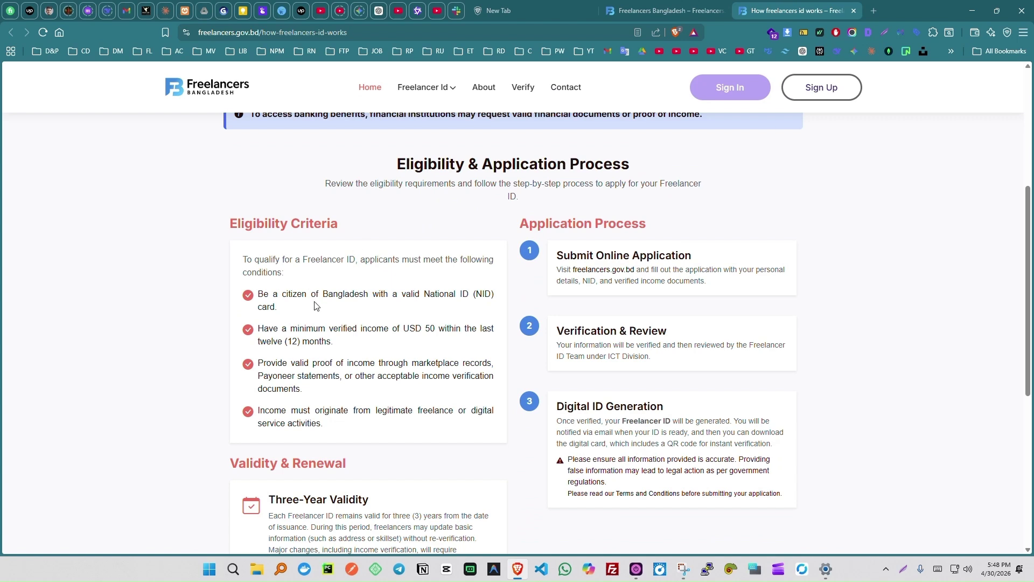
pyautogui.moveTo(323, 294); pyautogui.dragTo(472, 296)
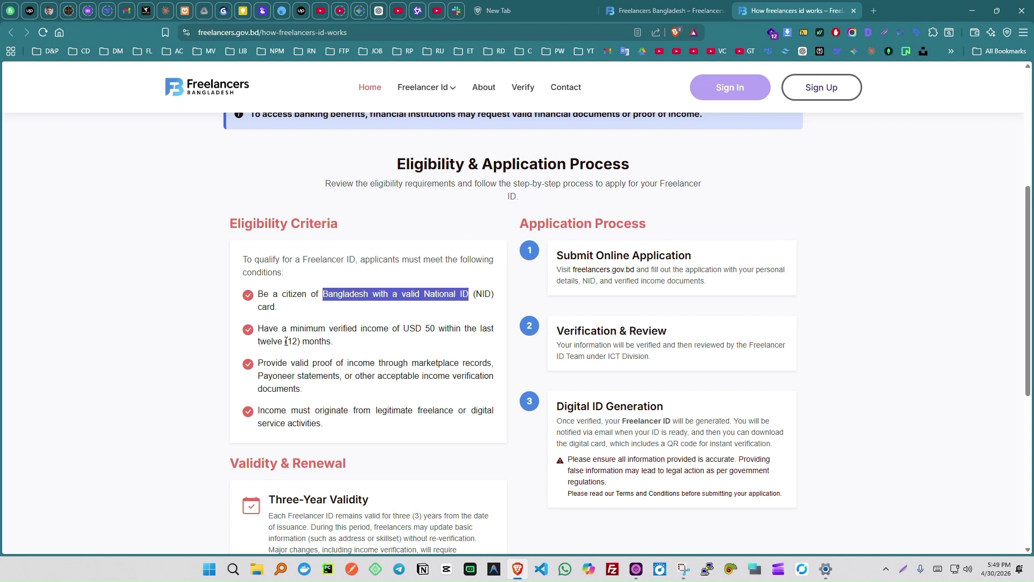
pyautogui.moveTo(286, 341); pyautogui.dragTo(334, 341)
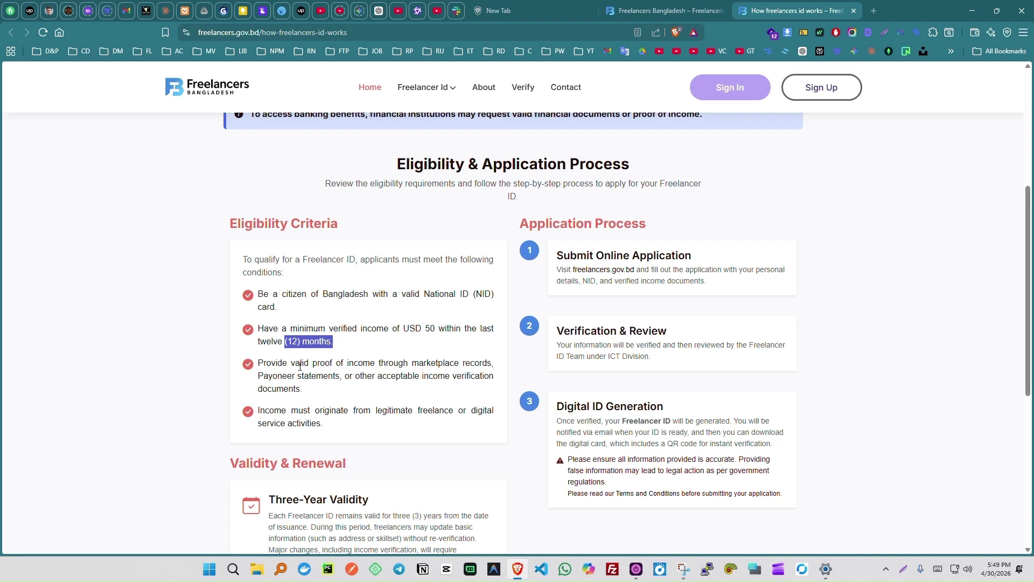
pyautogui.moveTo(300, 364); pyautogui.dragTo(401, 363)
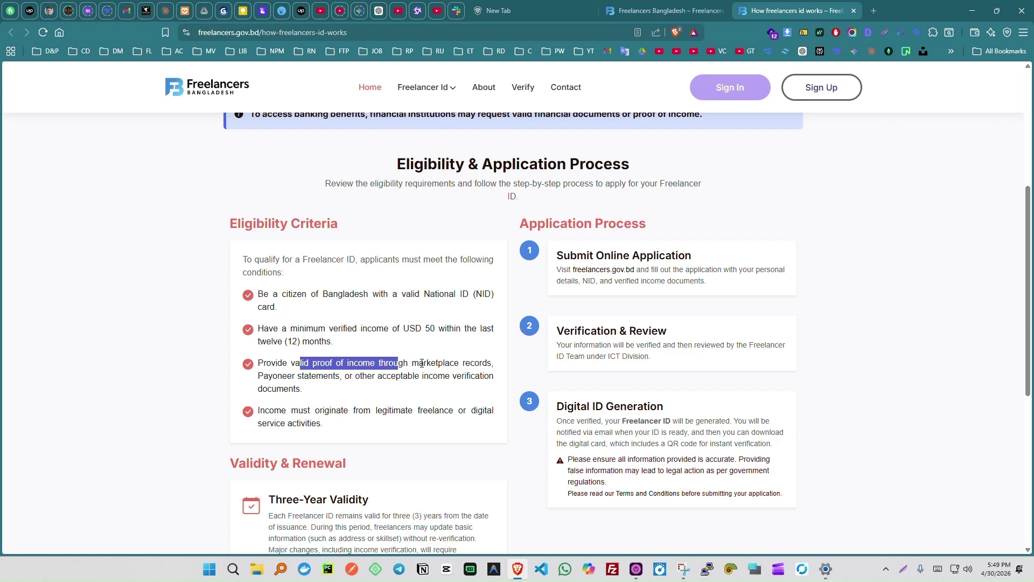
pyautogui.scroll(5, 671, 182)
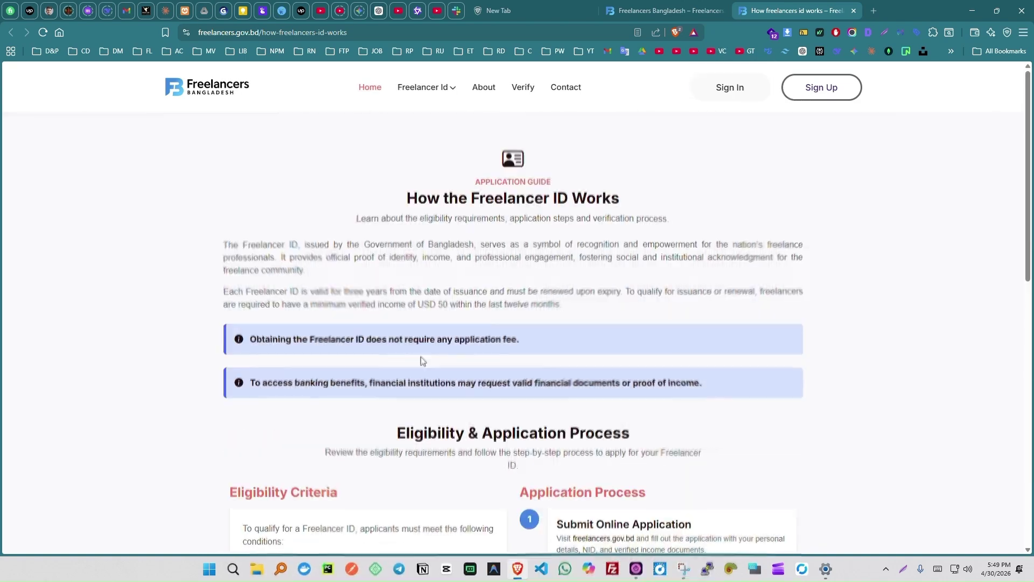
# Open the sign-up form, autofill name, email and mobile number, and choose Male as gender.
pyautogui.click(680, 13)
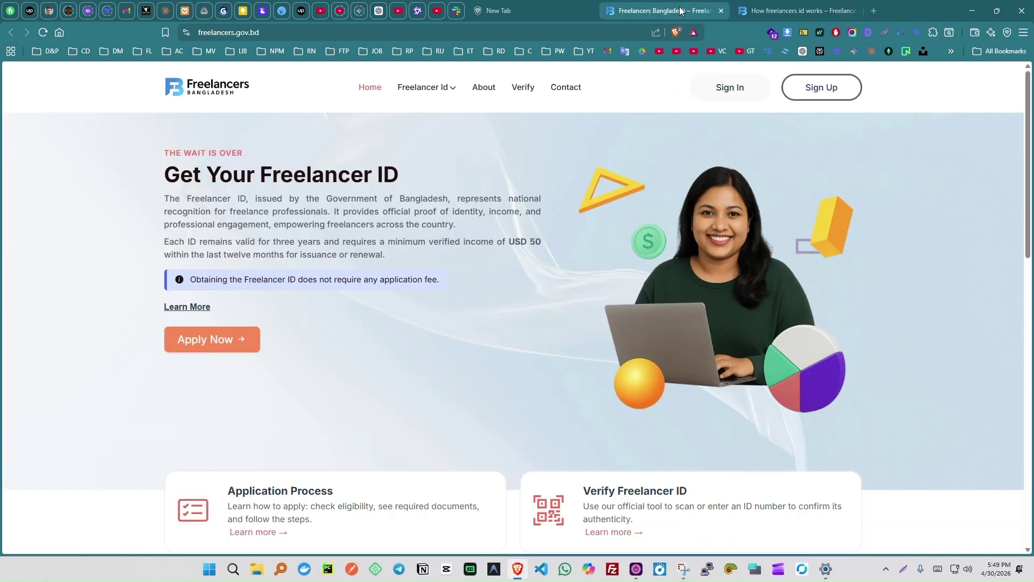
pyautogui.click(817, 95)
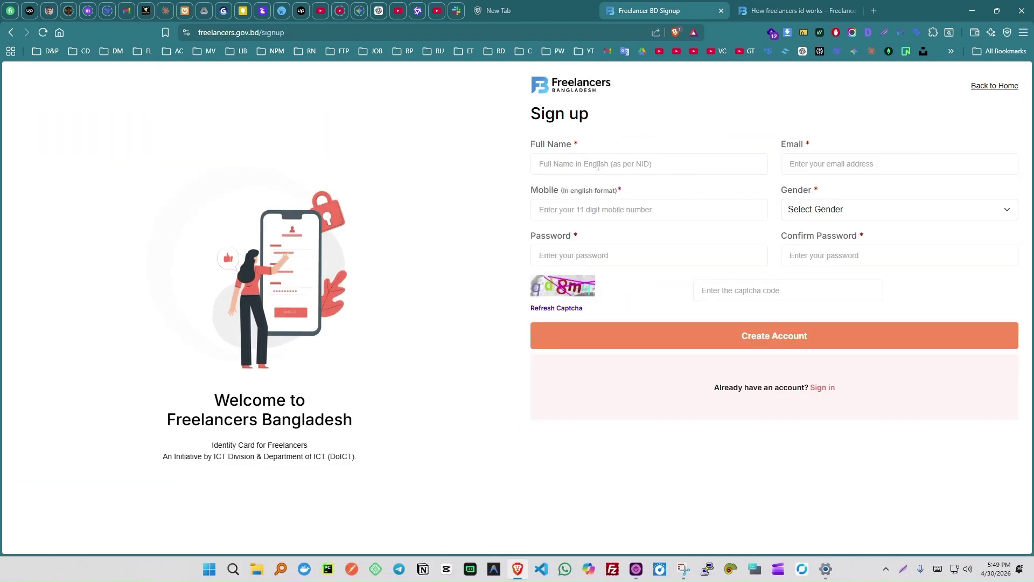
pyautogui.click(606, 167)
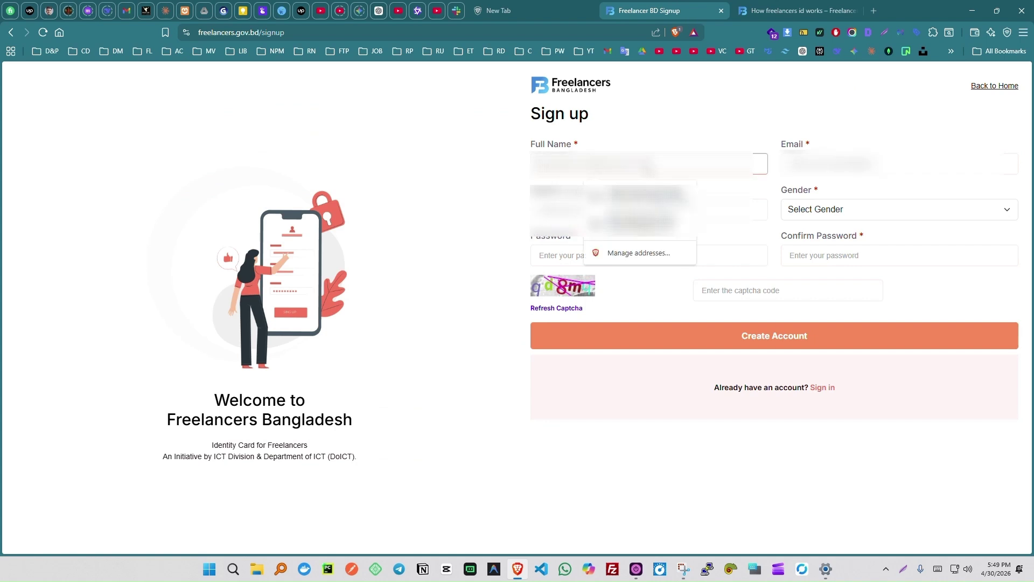
pyautogui.click(651, 201)
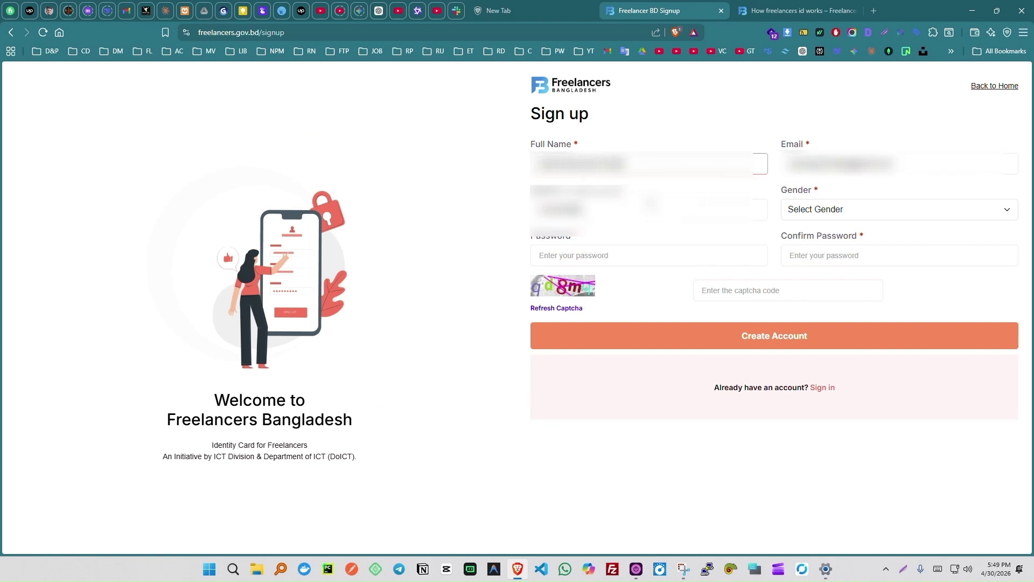
pyautogui.click(828, 211)
pyautogui.click(817, 232)
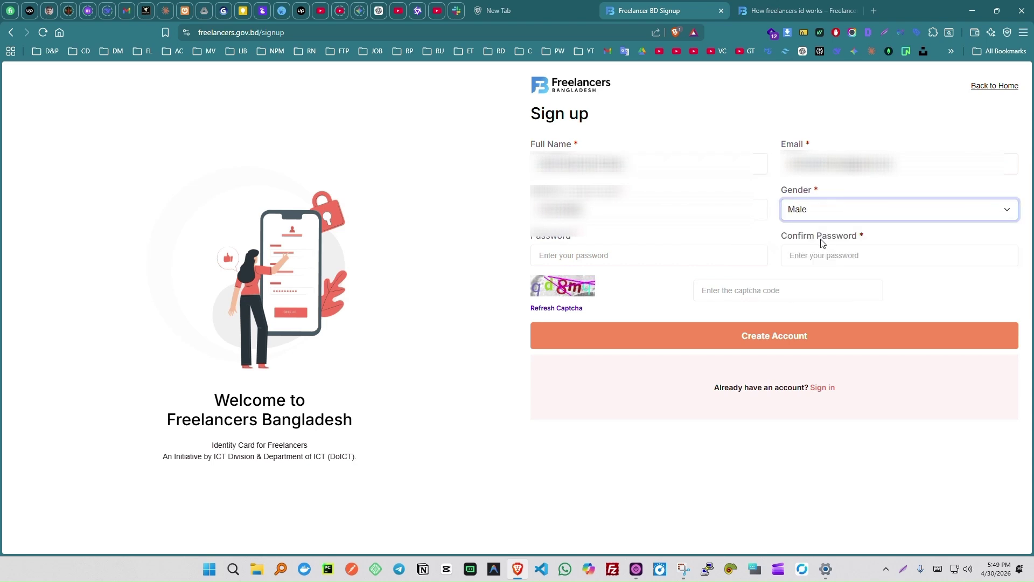
# Enter the account password in both fields, fill in the captcha code, and submit the form.
pyautogui.click(660, 256)
pyautogui.hotkey('ctrl', 'v')
pyautogui.press('Tab')
pyautogui.hotkey('ctrl', 'v')
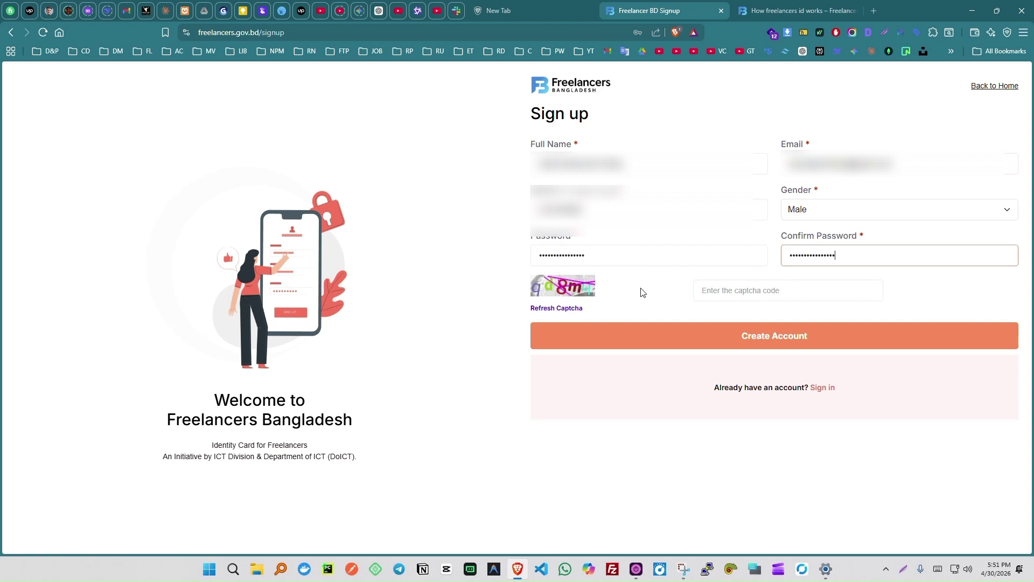
pyautogui.click(741, 294)
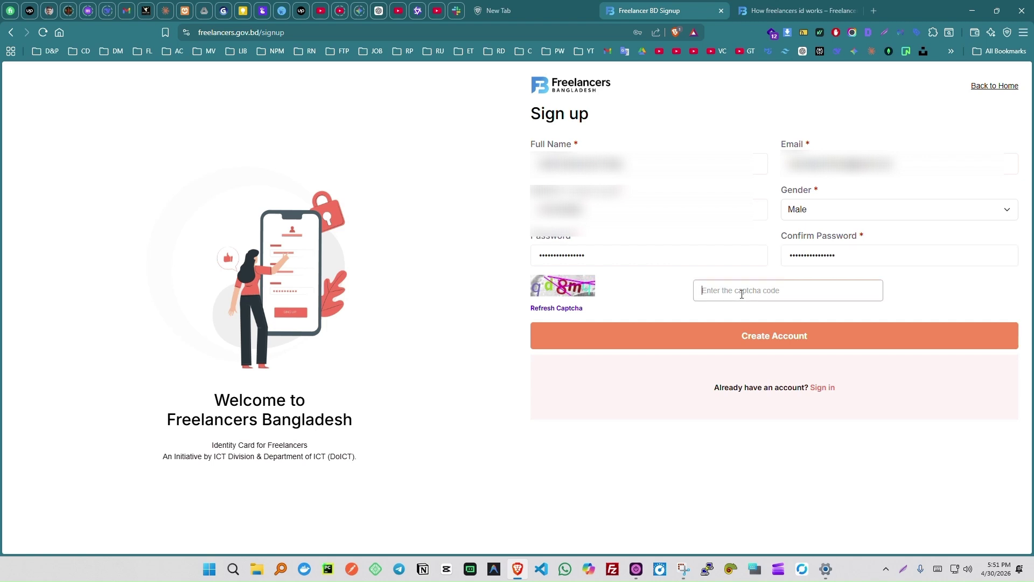
pyautogui.write('gd8m')
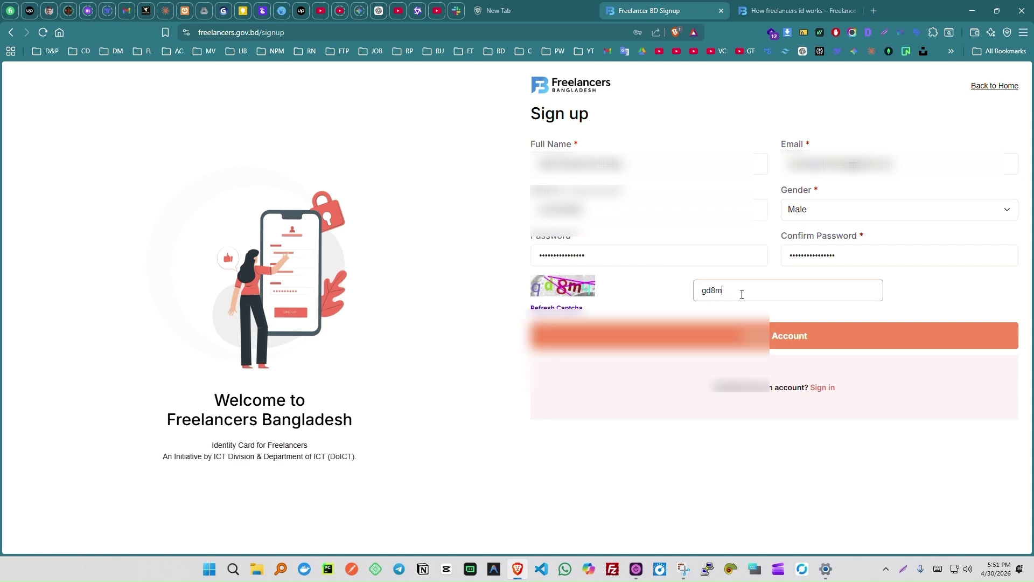
pyautogui.write('u')
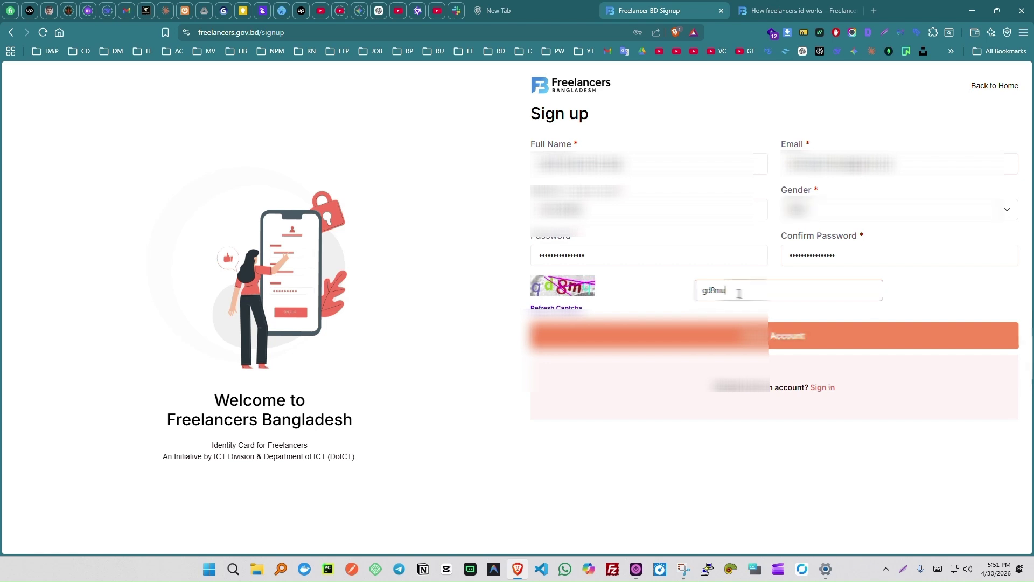
pyautogui.click(754, 340)
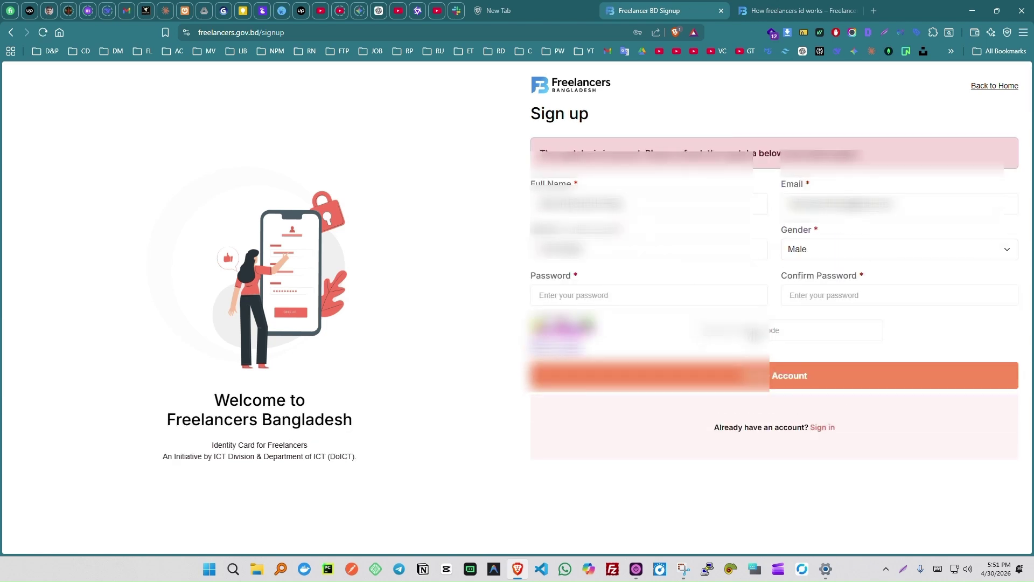
# Re-enter the cleared password and a new captcha, submit, and save the login in the browser.
pyautogui.click(645, 297)
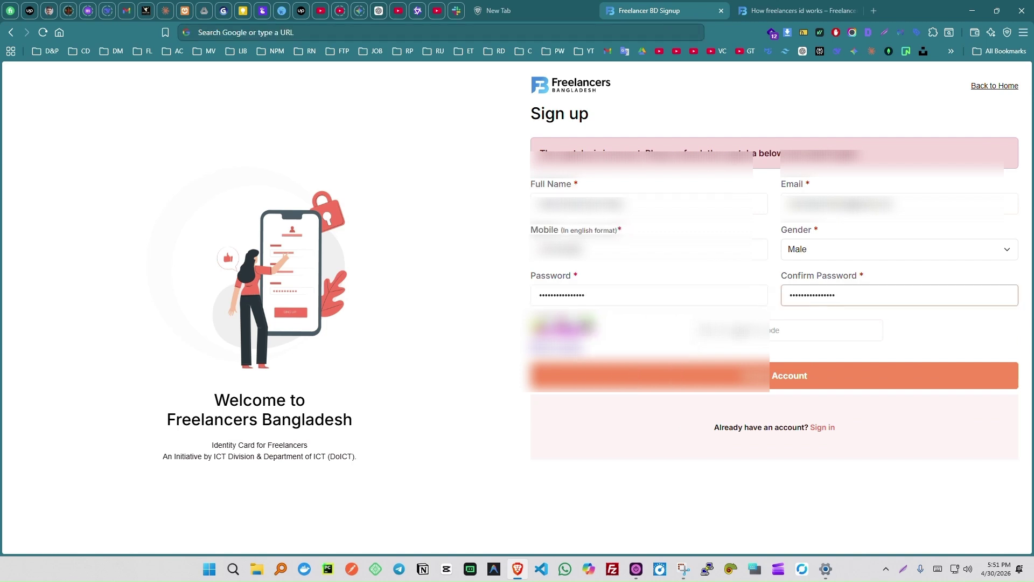
pyautogui.click(741, 333)
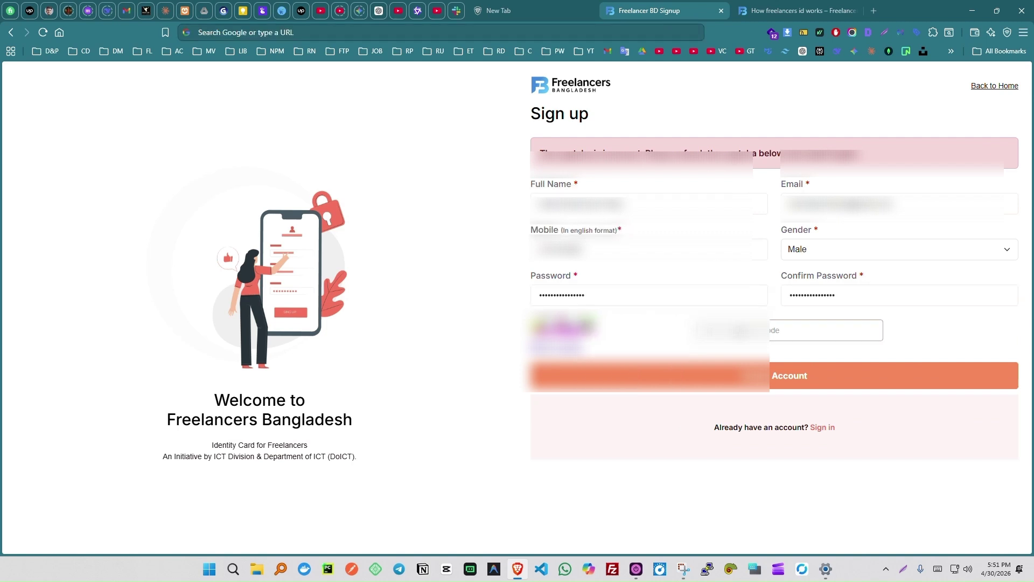
pyautogui.write('584')
pyautogui.press('Return')
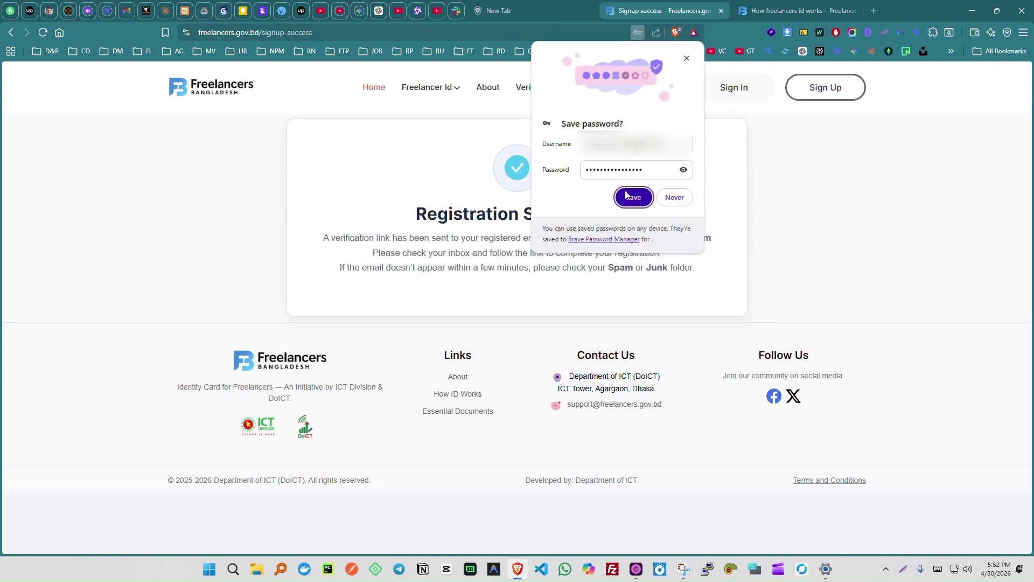
pyautogui.click(626, 195)
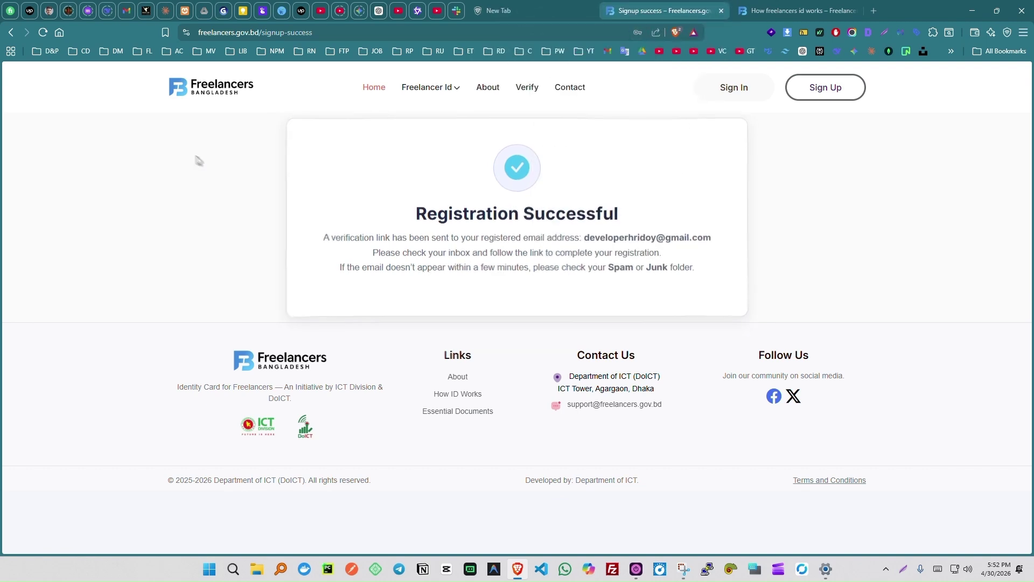
# In Gmail, open the 'Welcome to freelancers.gov.bd! Please Confirm Your Email' message and follow its activation link.
pyautogui.click(127, 10)
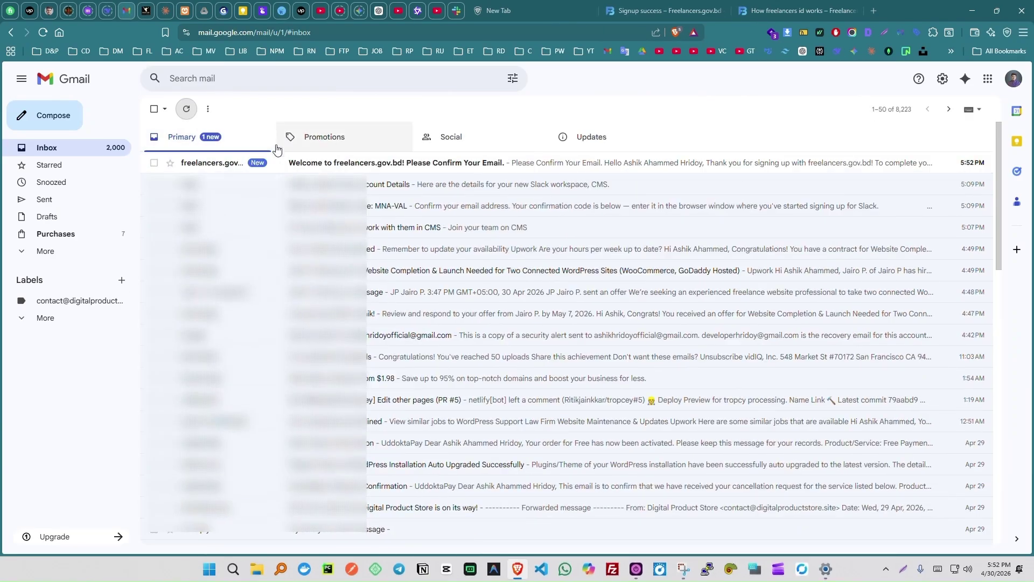
pyautogui.click(328, 164)
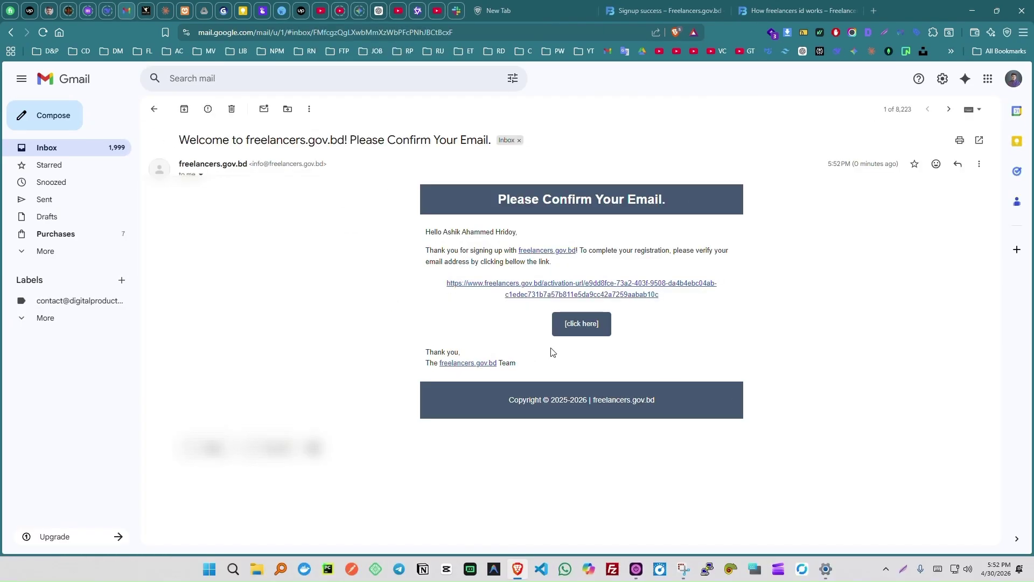
pyautogui.click(579, 324)
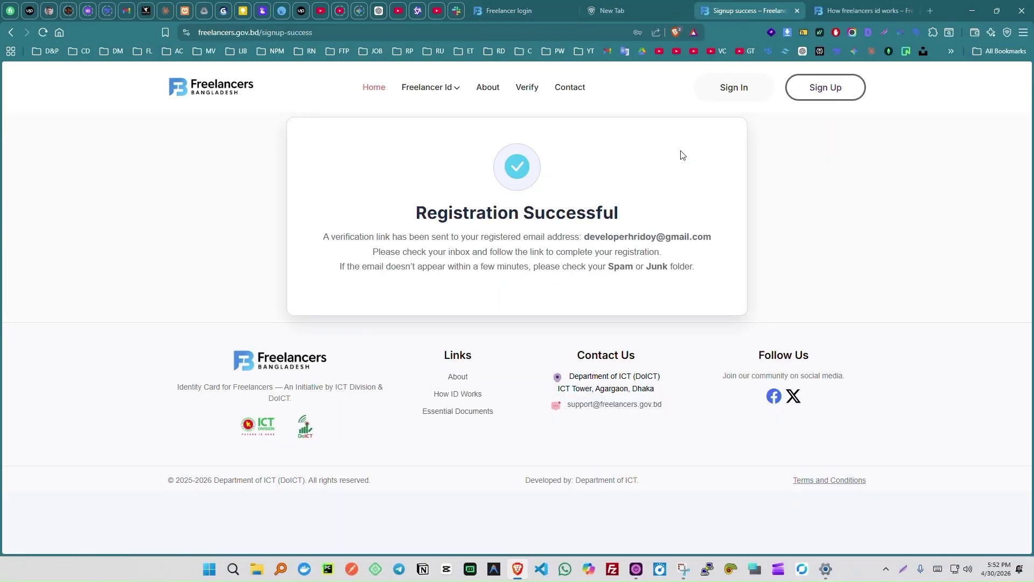
# Sign in using the saved login, then choose Apply Now on the dashboard.
pyautogui.click(737, 86)
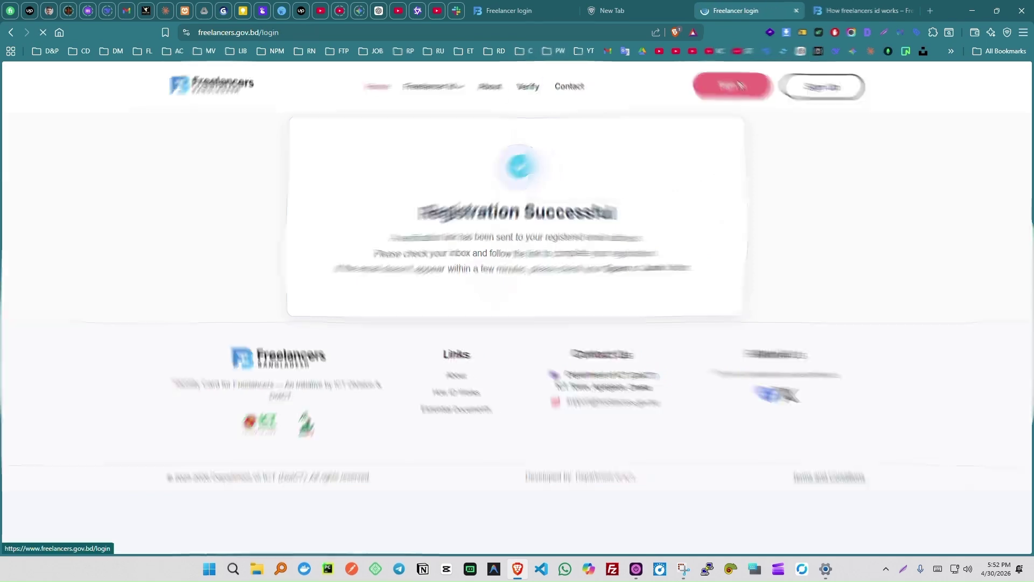
pyautogui.click(609, 162)
pyautogui.click(614, 198)
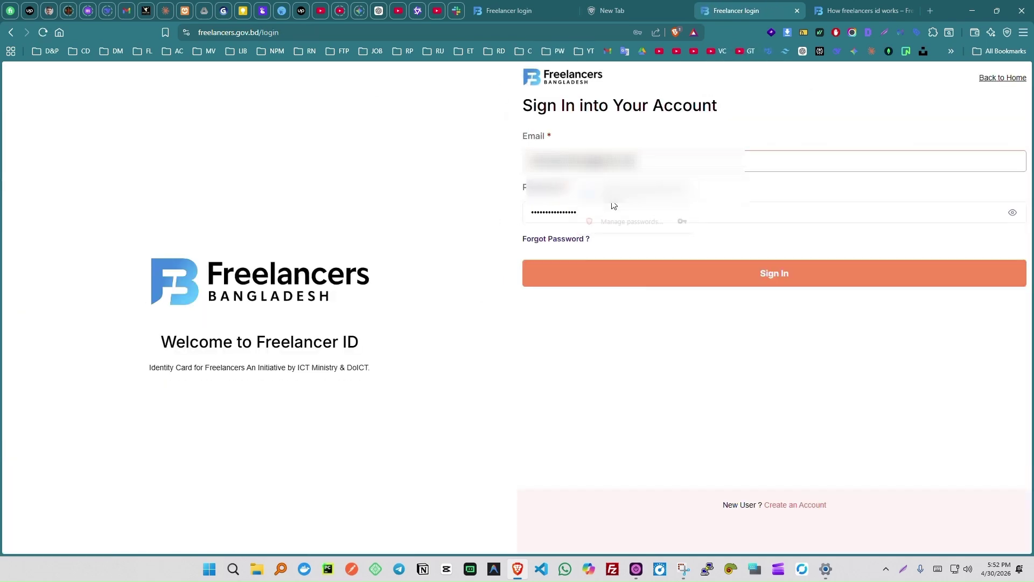
pyautogui.click(736, 281)
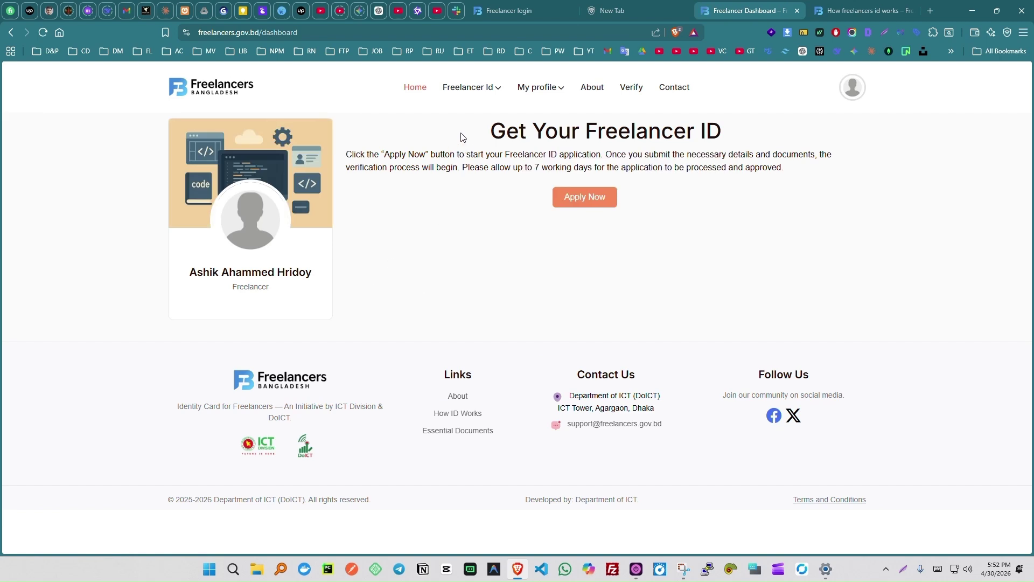
pyautogui.click(578, 203)
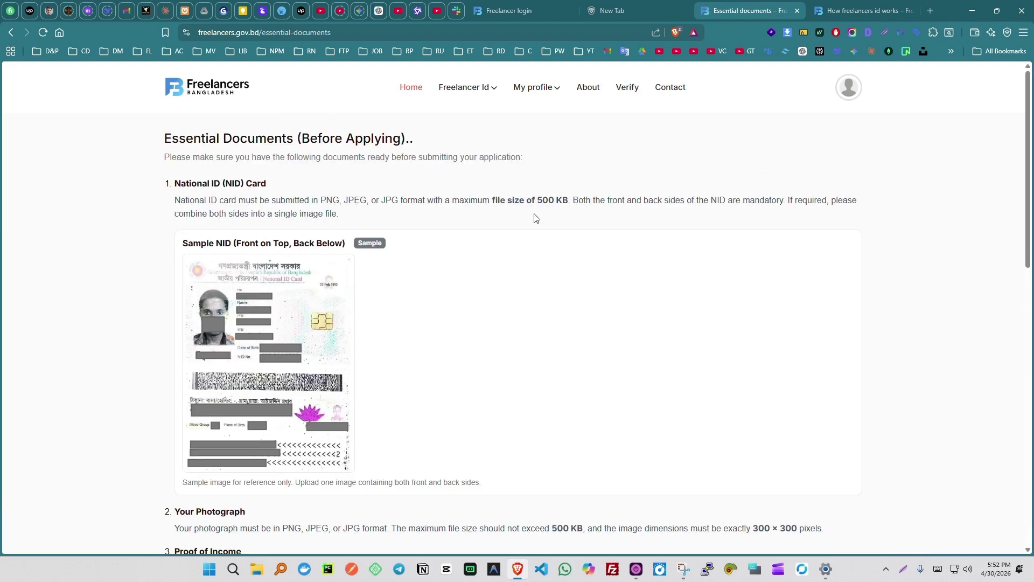
# Highlight the 500 KB NID, 300 × 300 and 500 KB photo, and 2 MB income limits, then open the application form.
pyautogui.scroll(-1, 535, 216)
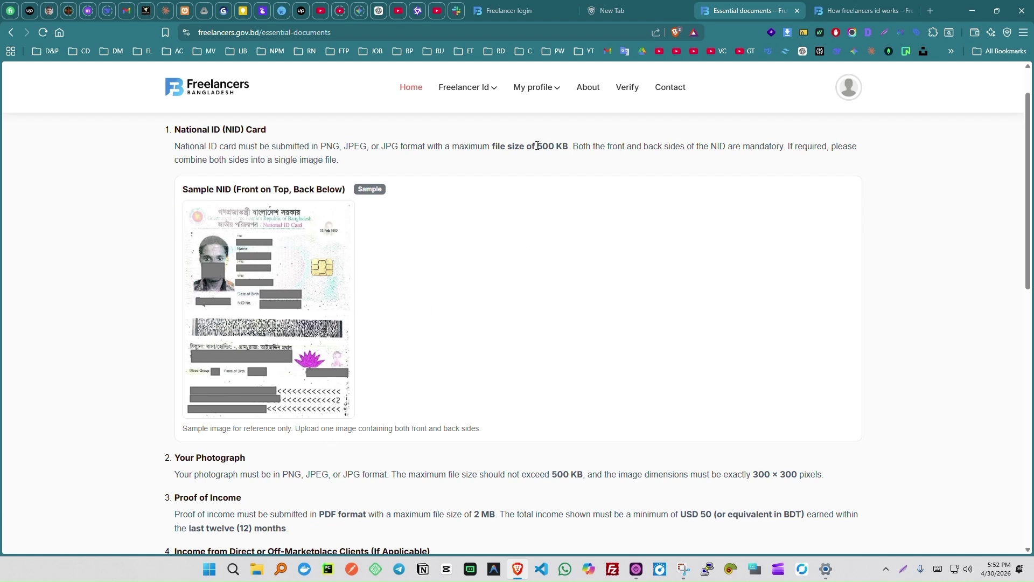
pyautogui.moveTo(537, 146); pyautogui.dragTo(572, 146)
pyautogui.scroll(-4, 560, 228)
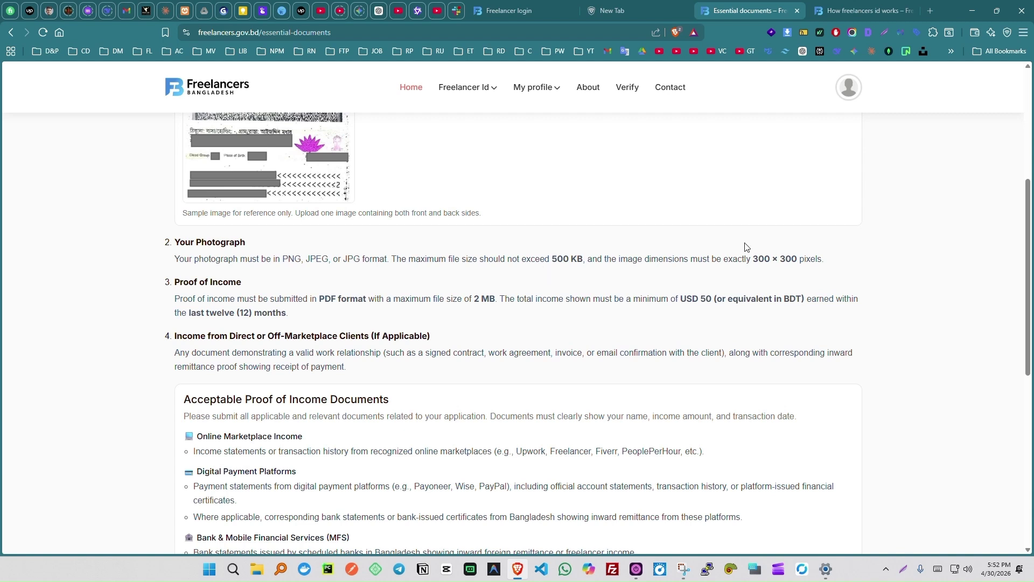
pyautogui.moveTo(753, 259); pyautogui.dragTo(799, 259)
pyautogui.click(554, 259)
pyautogui.moveTo(553, 259); pyautogui.dragTo(583, 260)
pyautogui.scroll(-1, 398, 260)
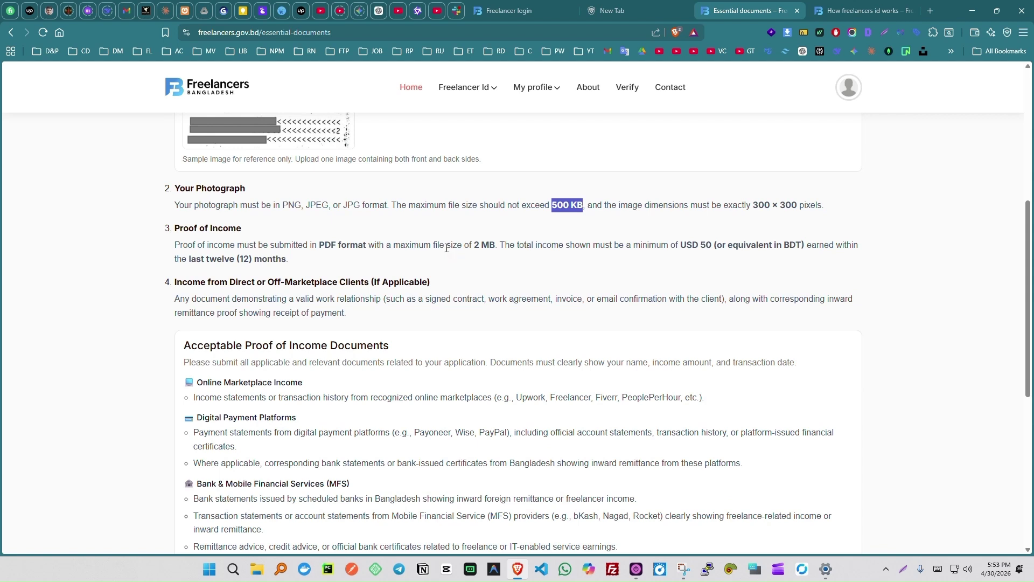
pyautogui.moveTo(473, 246); pyautogui.dragTo(499, 246)
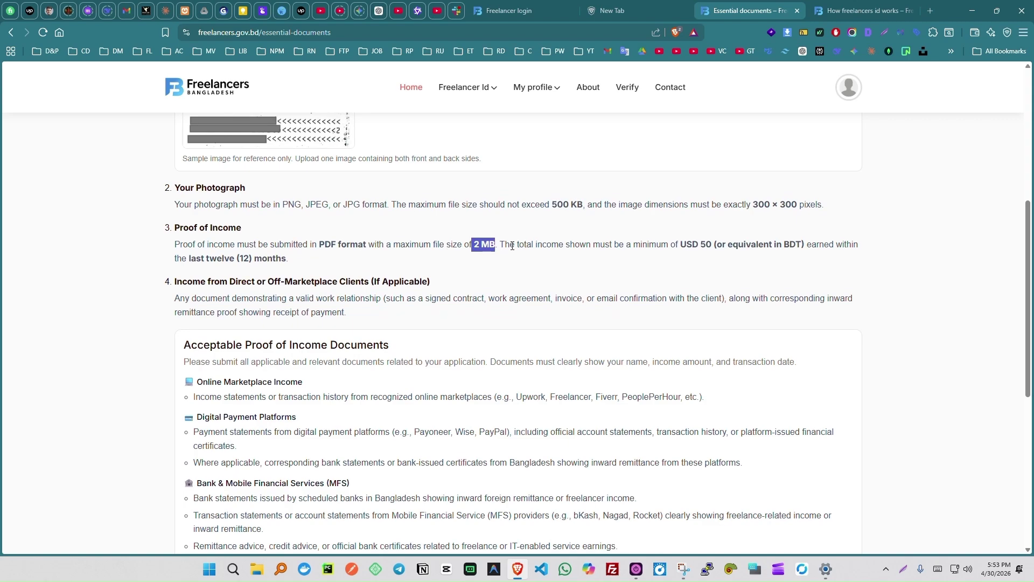
pyautogui.scroll(-7, 512, 245)
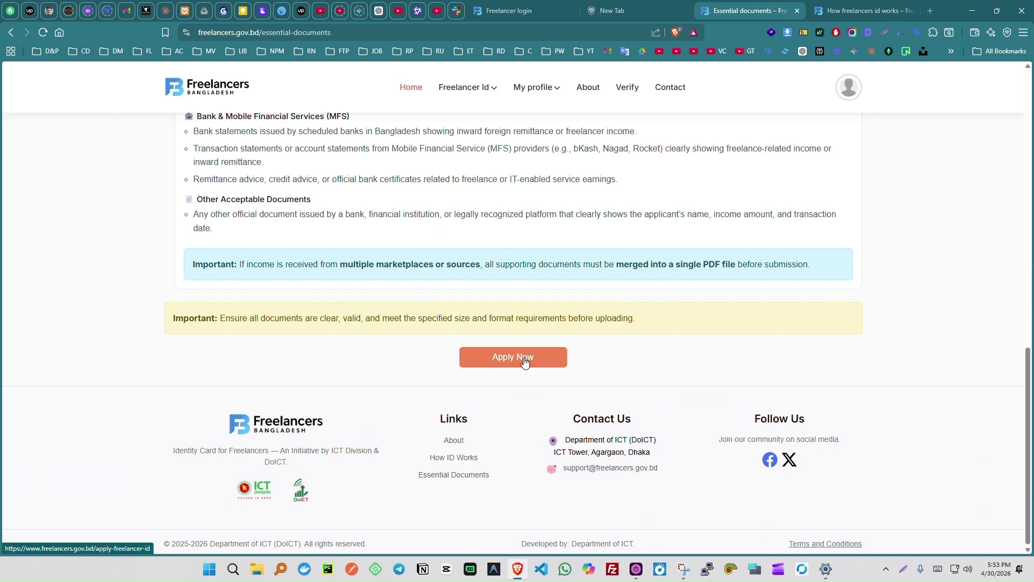
pyautogui.click(525, 362)
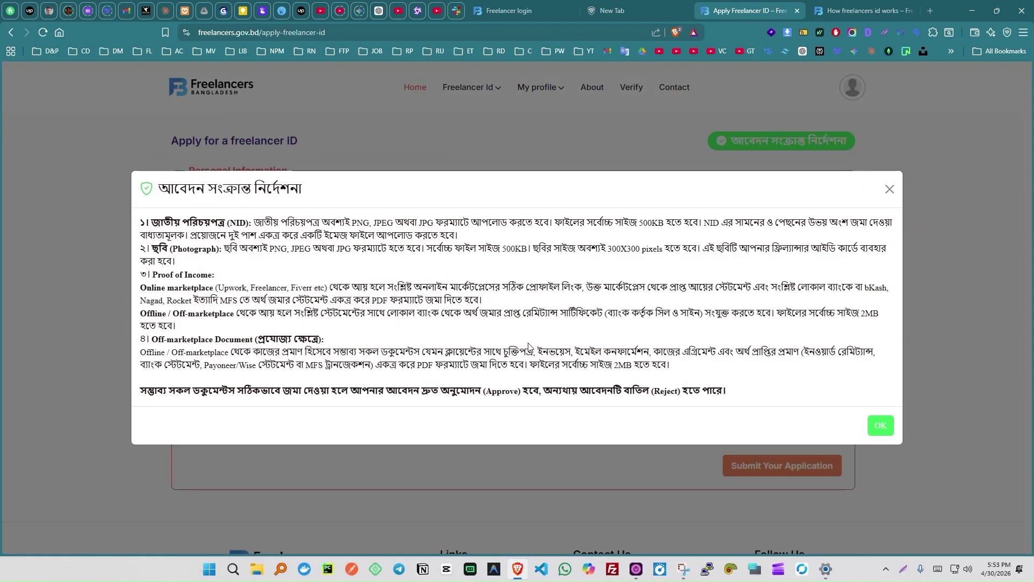
# Dismiss the instructions notice, set Work Source to 'I work only on online marketplaces', and select Upwork.
pyautogui.click(881, 425)
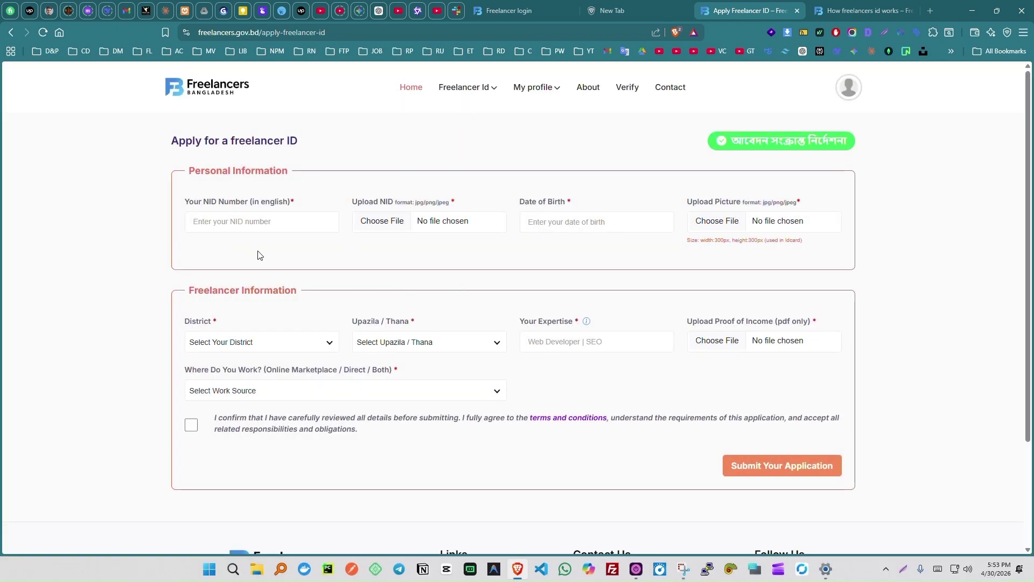
pyautogui.scroll(-3, 257, 255)
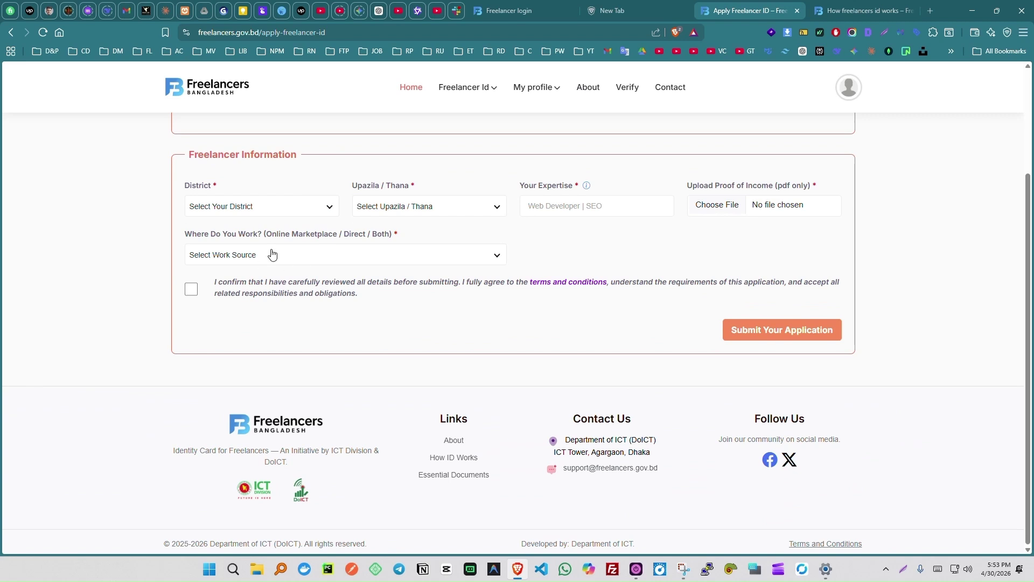
pyautogui.click(272, 256)
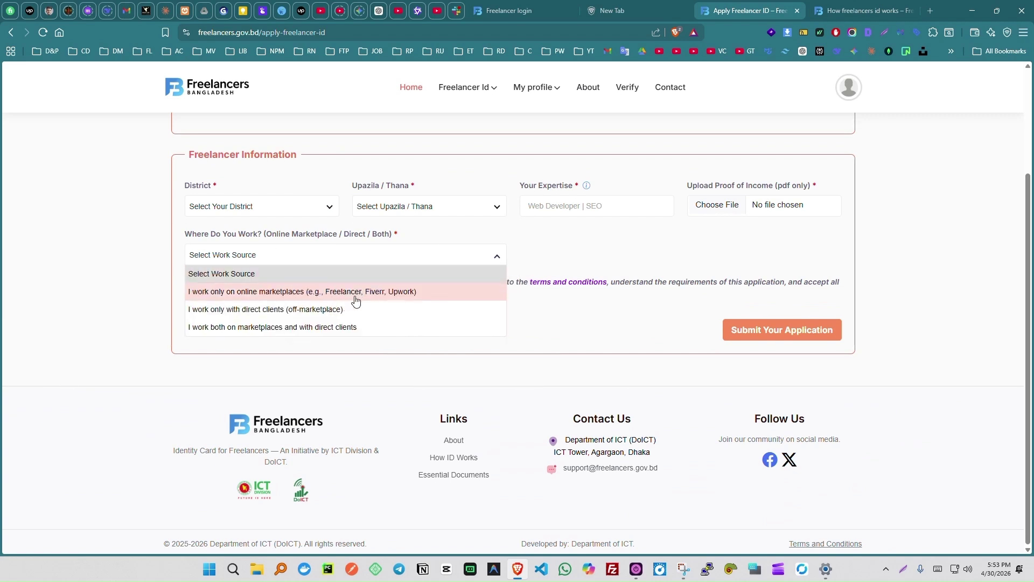
pyautogui.click(281, 296)
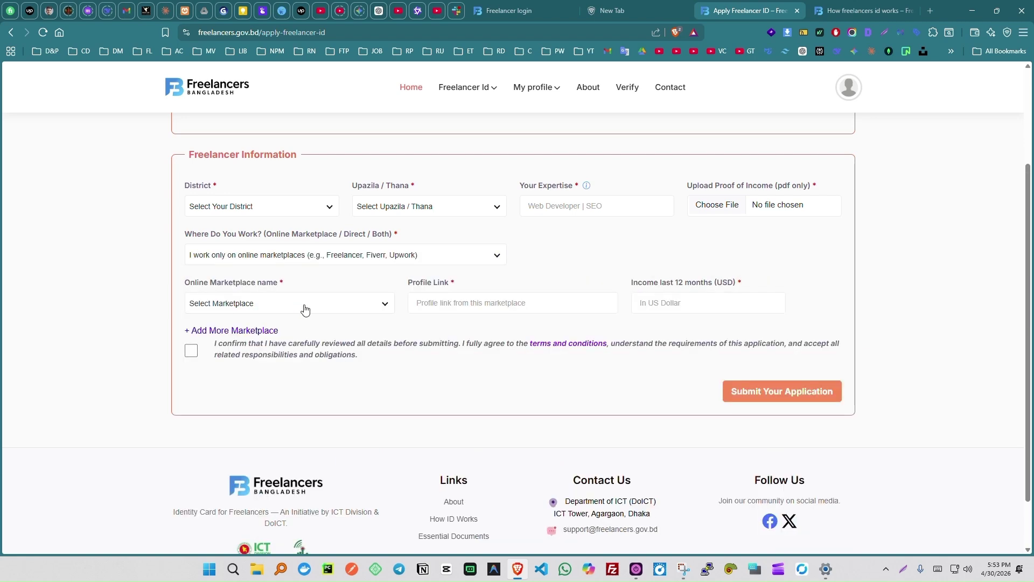
pyautogui.click(305, 308)
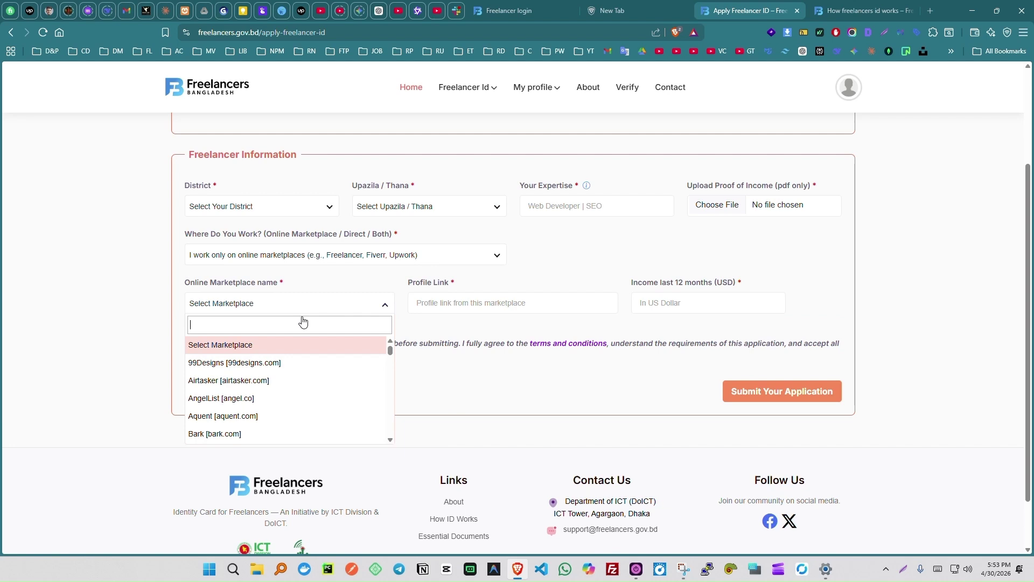
pyautogui.write('up')
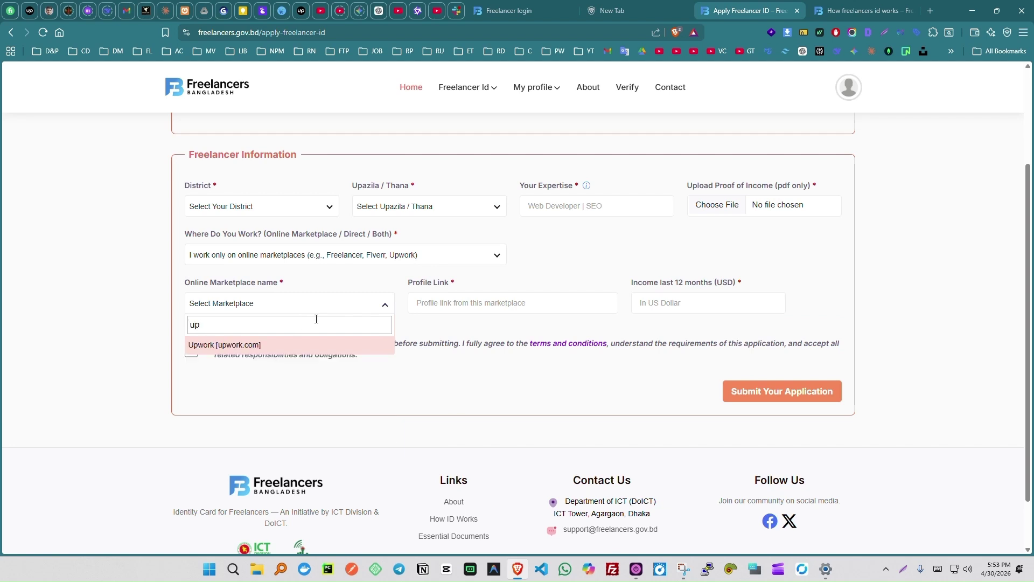
pyautogui.click(303, 345)
pyautogui.click(307, 305)
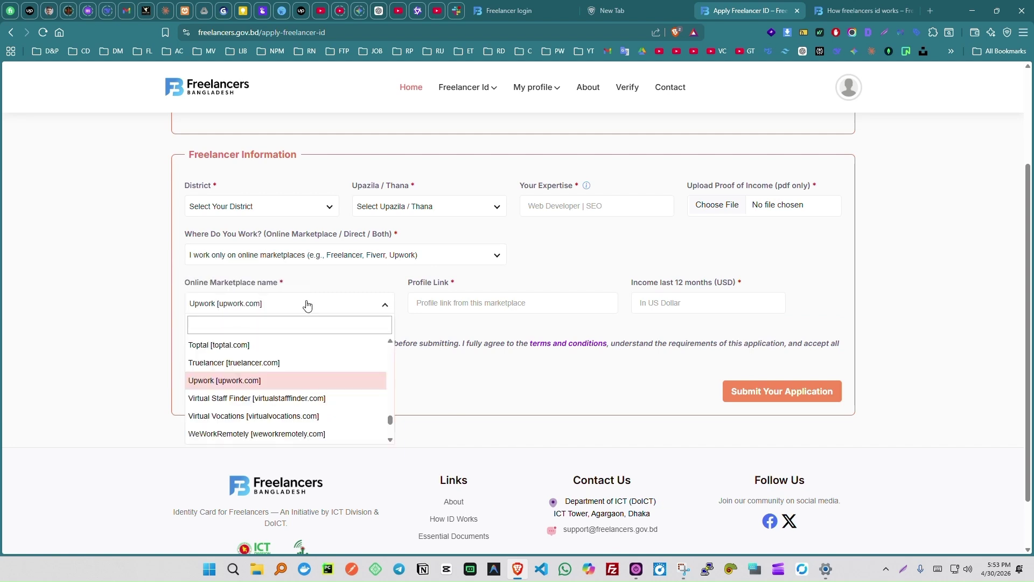
pyautogui.click(307, 305)
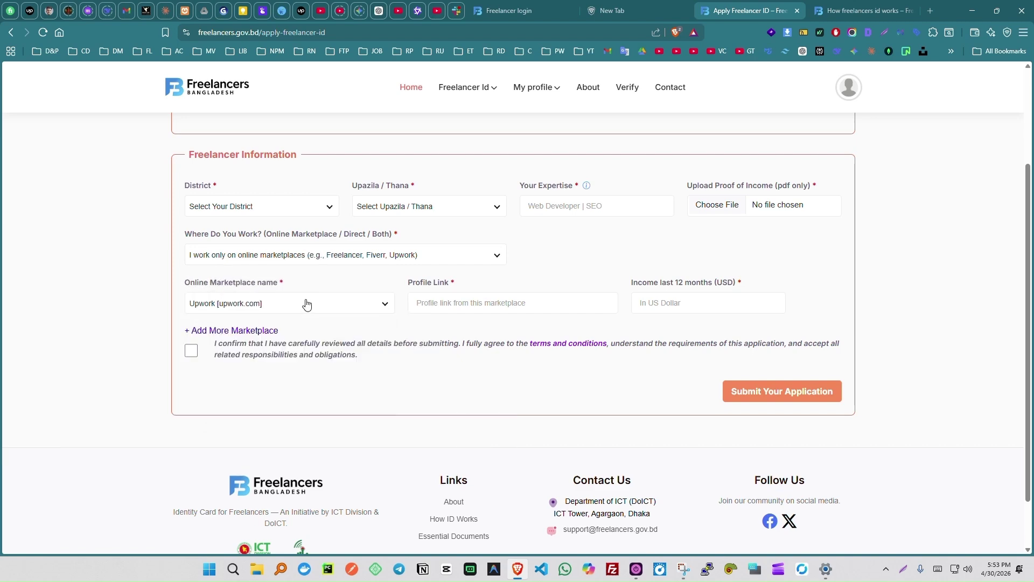
# Click into the marketplace profile link field, then bring up saved entries for the NID number.
pyautogui.click(450, 301)
pyautogui.scroll(2, 459, 318)
pyautogui.scroll(-1, 459, 319)
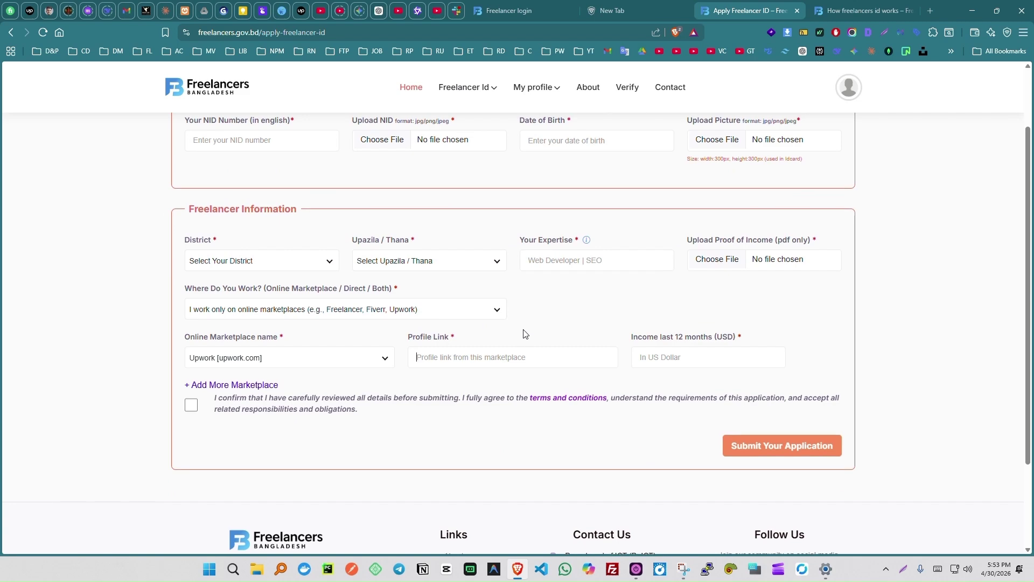
pyautogui.scroll(2, 524, 334)
pyautogui.click(289, 222)
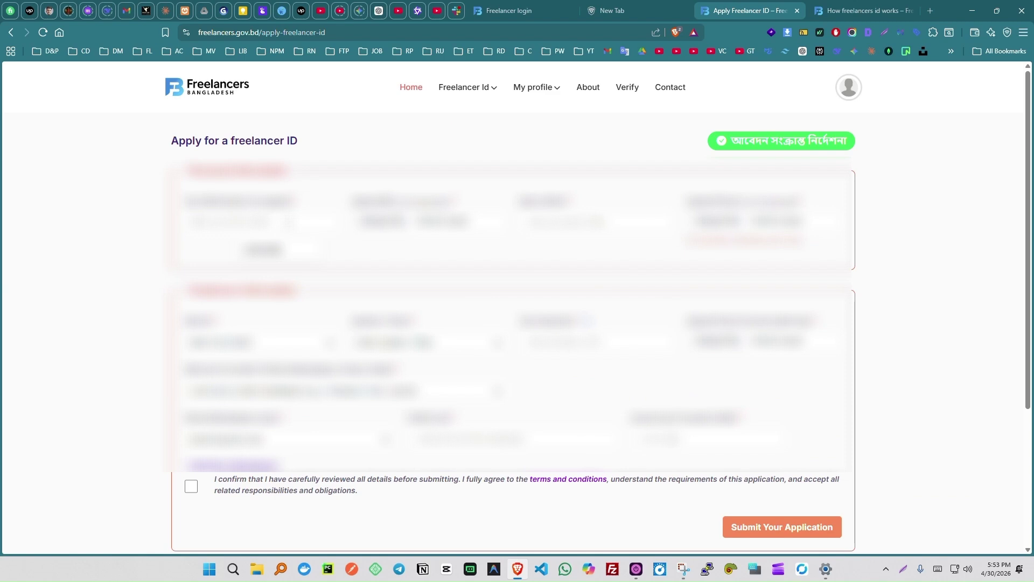
# Fill the NID number from a saved entry and upload nid_card.jpg from the My Doc folder.
pyautogui.click(280, 249)
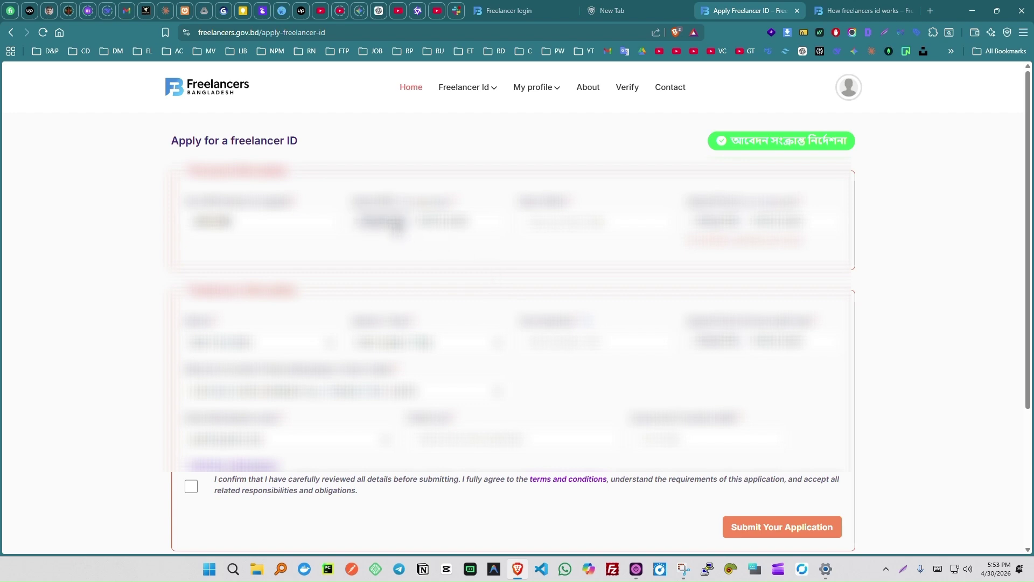
pyautogui.click(384, 222)
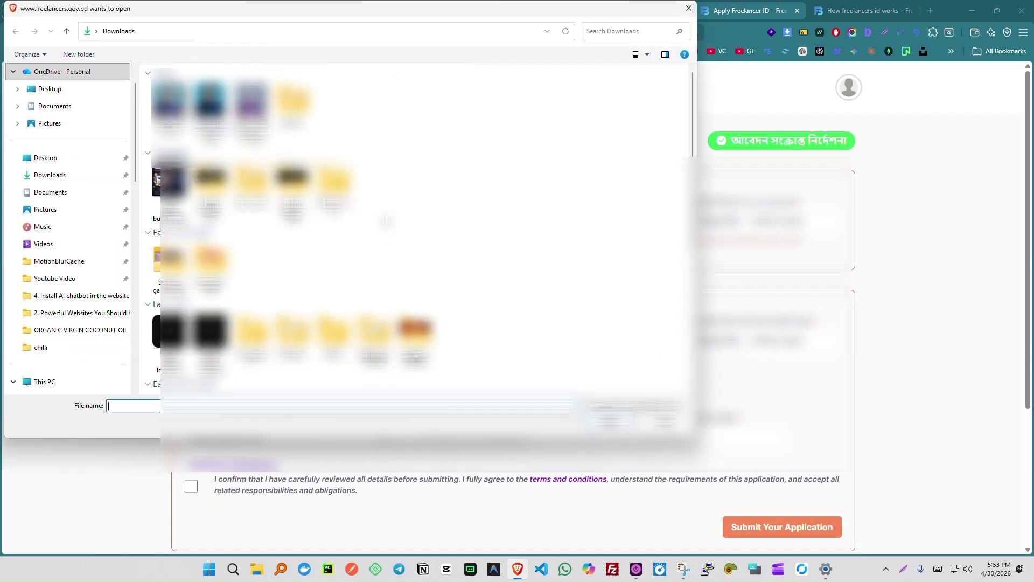
pyautogui.doubleClick(292, 105)
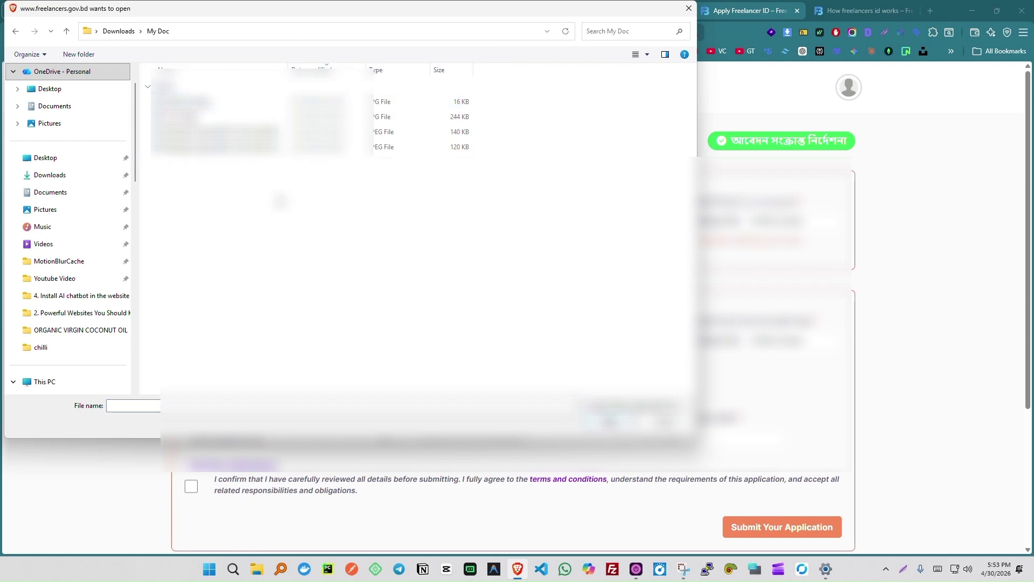
pyautogui.scroll(3, 277, 195)
pyautogui.scroll(2, 278, 198)
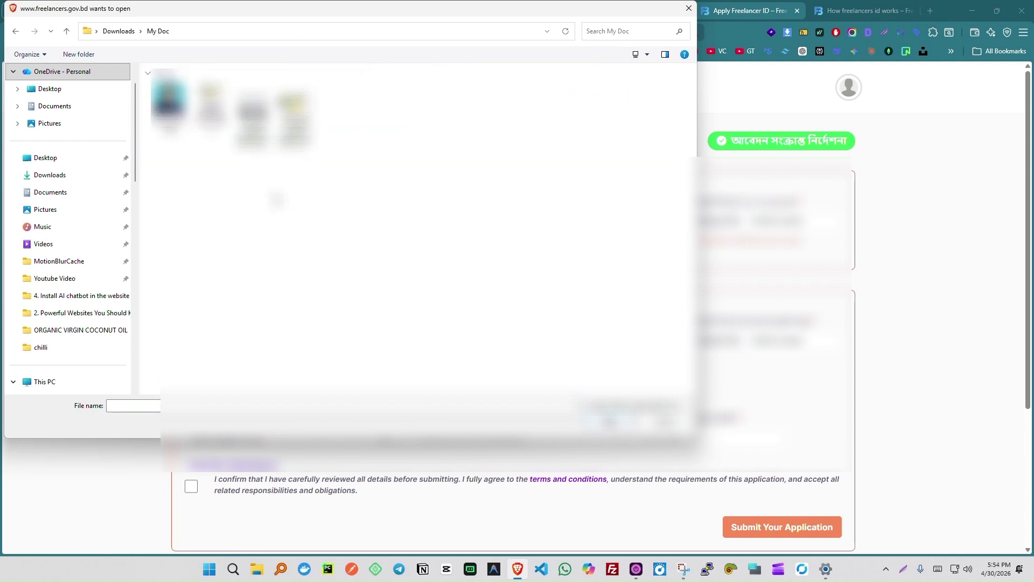
pyautogui.click(213, 113)
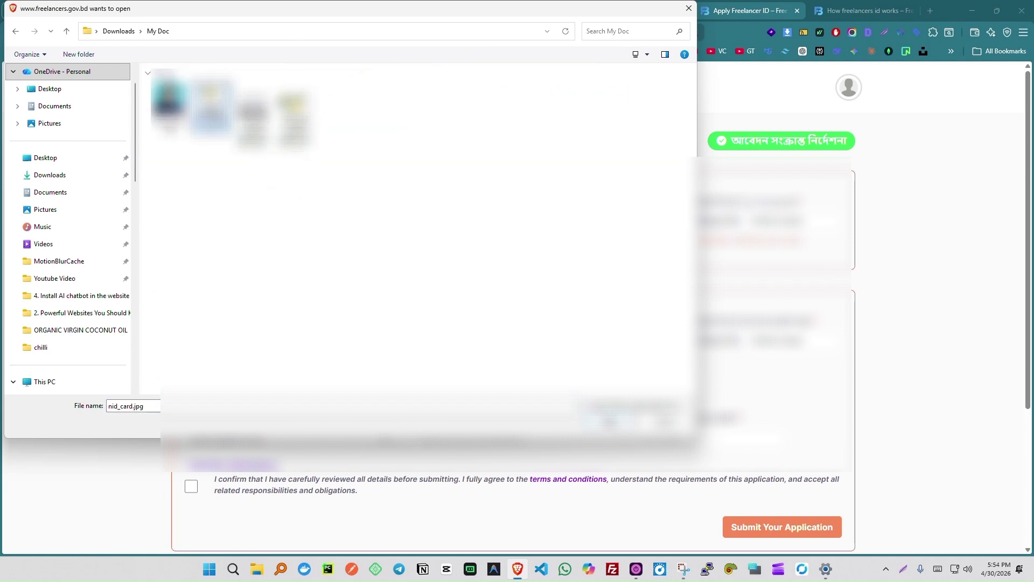
pyautogui.press('Return')
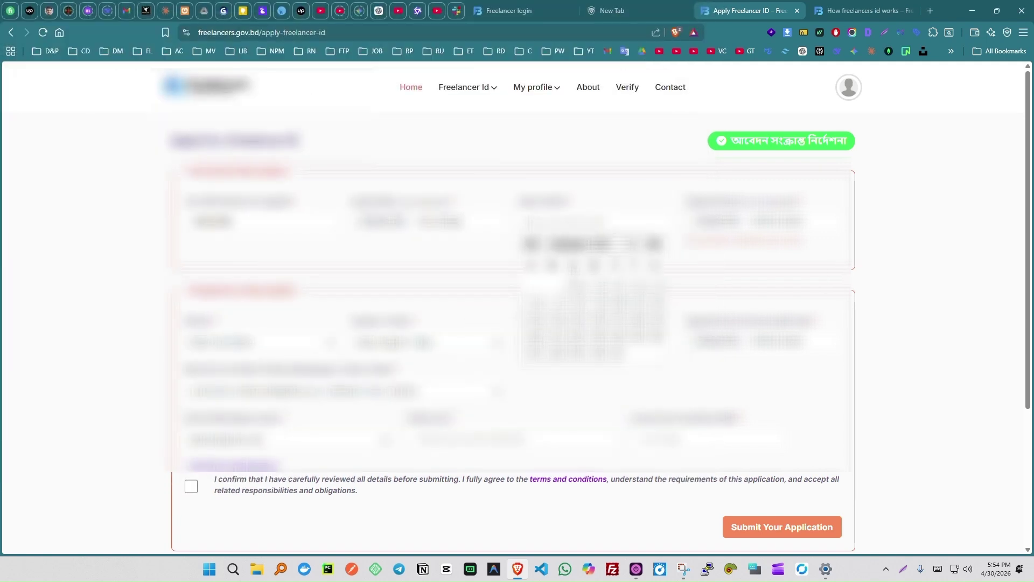
# Pick the date of birth: choose the birth year, advance two months, and select the day.
pyautogui.click(614, 247)
pyautogui.scroll(-5, 606, 341)
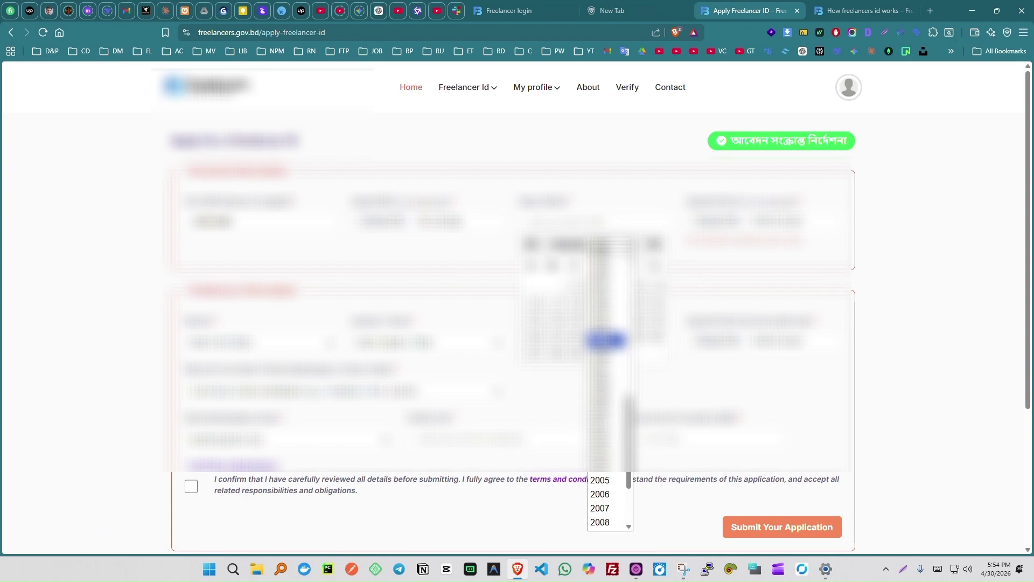
pyautogui.scroll(-2, 606, 340)
pyautogui.scroll(10, 606, 341)
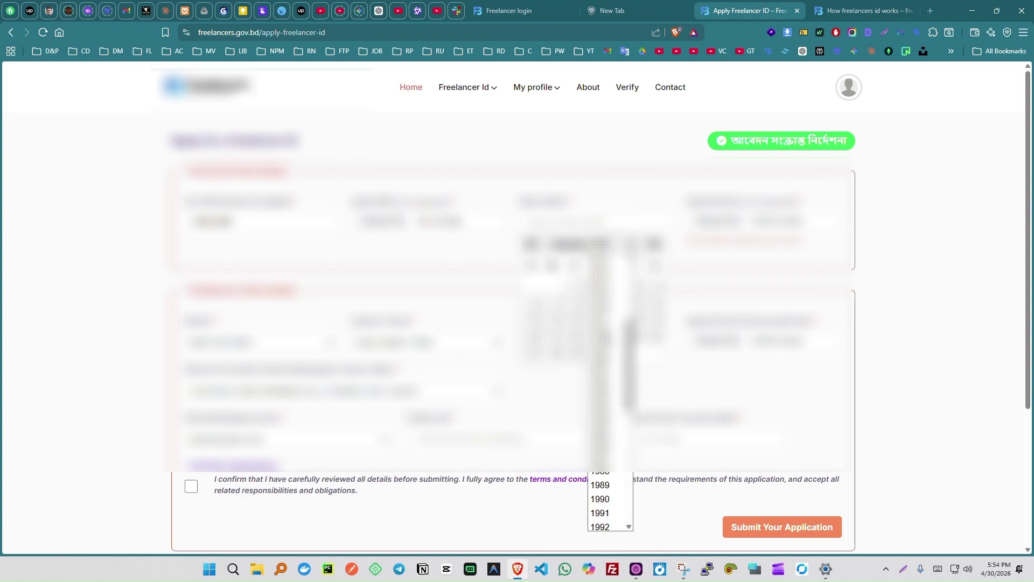
pyautogui.scroll(-8, 606, 334)
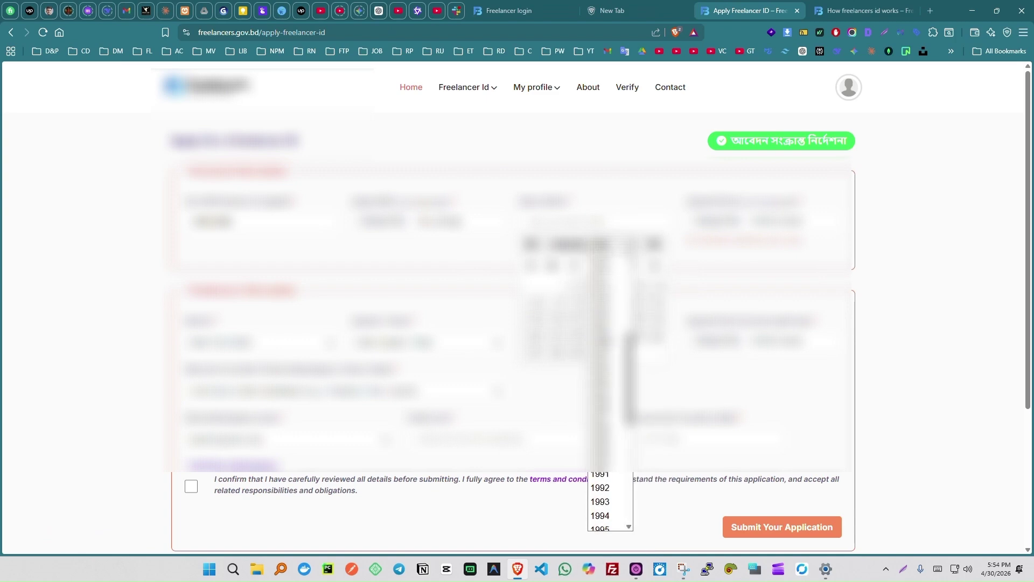
pyautogui.click(606, 372)
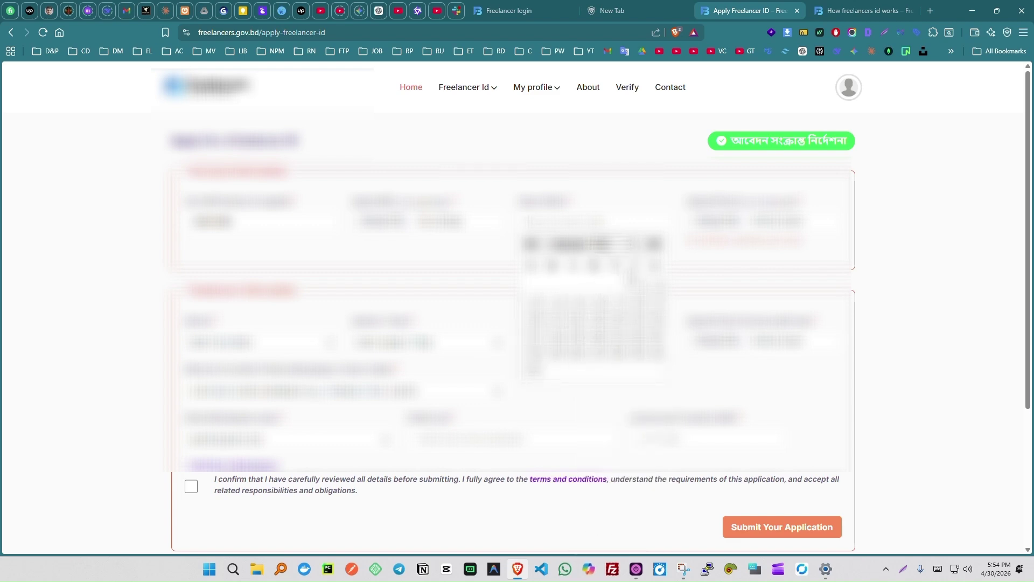
pyautogui.click(608, 247)
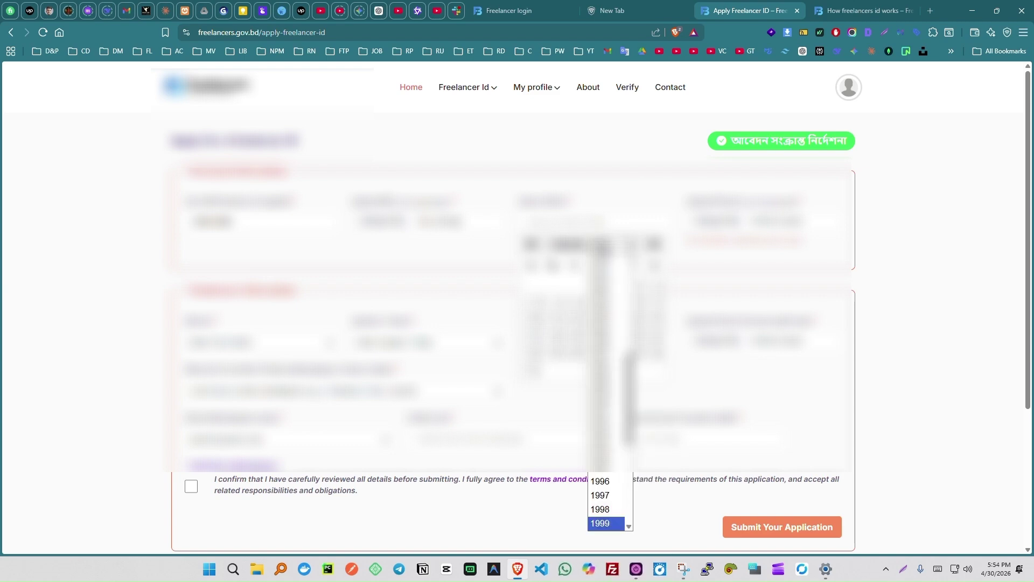
pyautogui.click(607, 247)
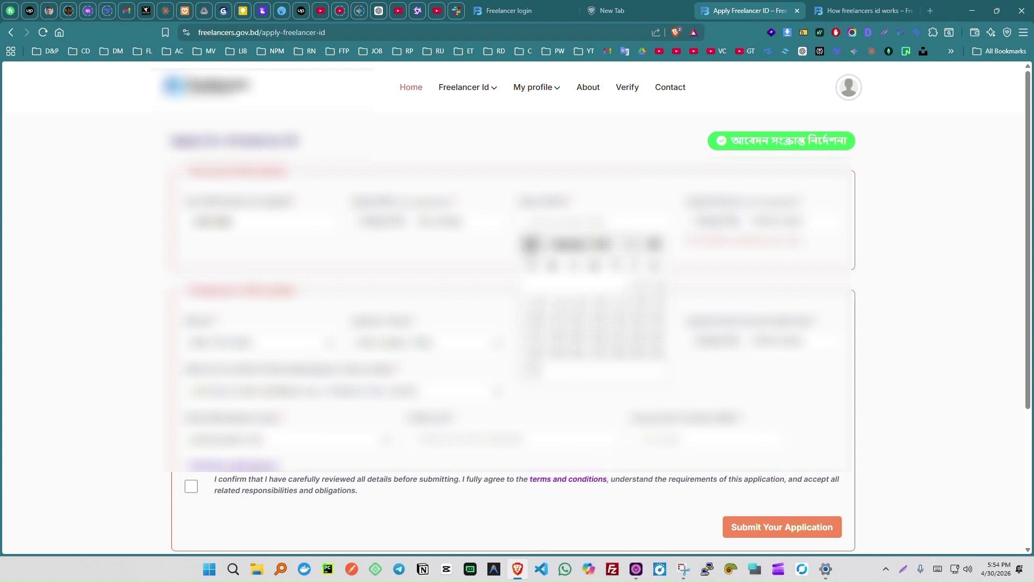
pyautogui.click(656, 246)
pyautogui.click(656, 246)
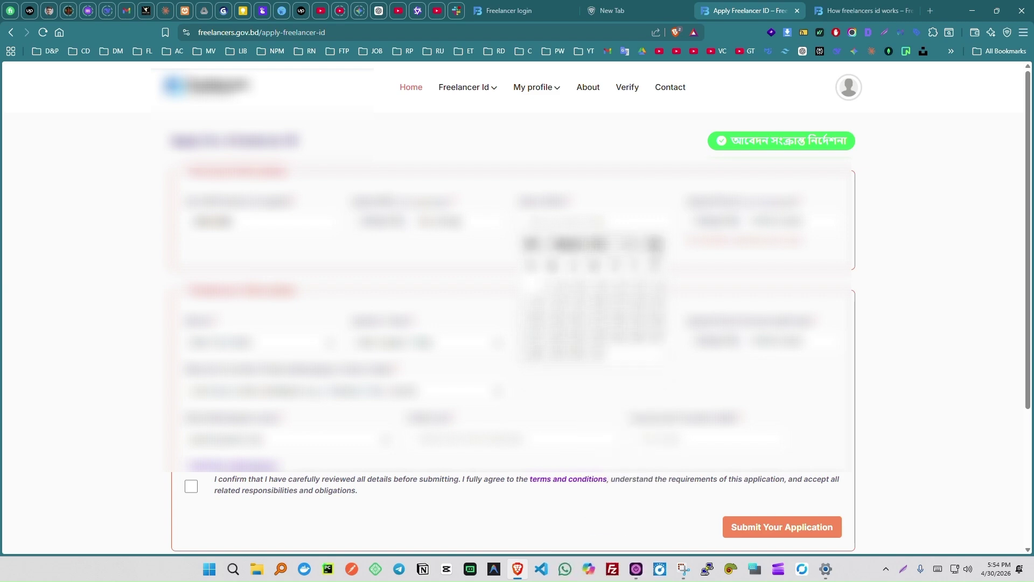
pyautogui.click(620, 358)
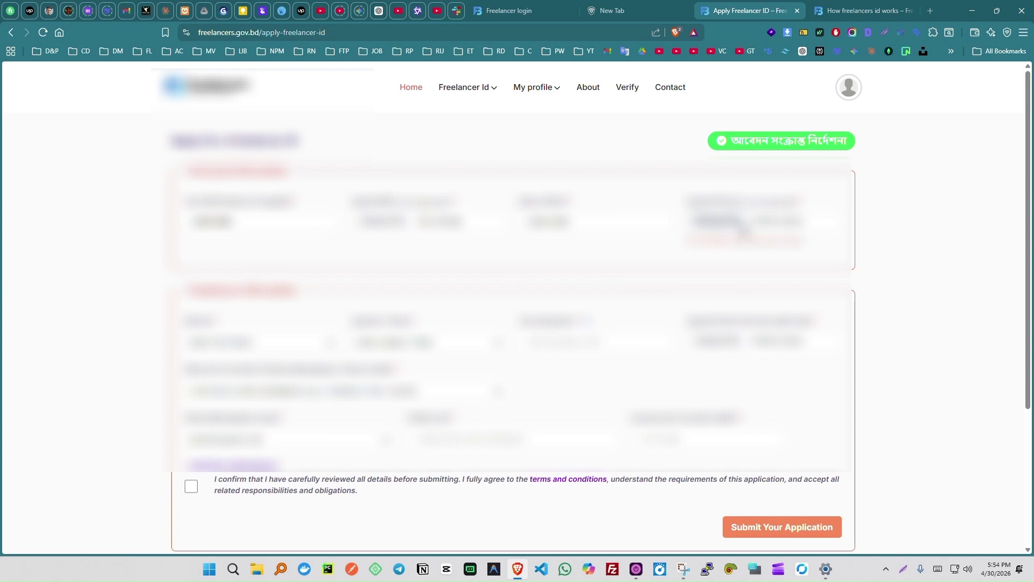
# Upload passport_pic.jpg from the My Doc folder as the applicant's picture.
pyautogui.click(744, 232)
pyautogui.click(189, 117)
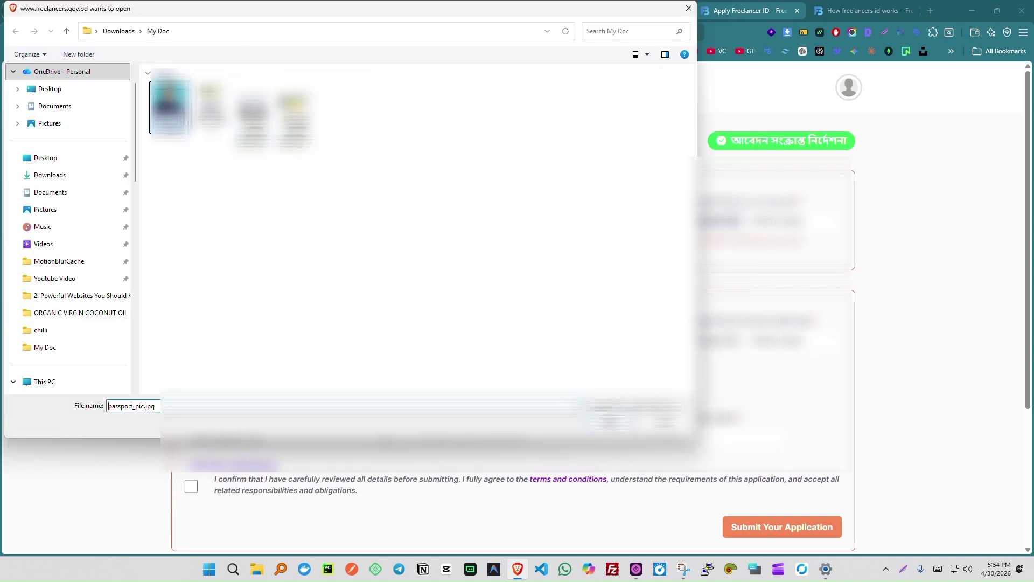
pyautogui.press('Return')
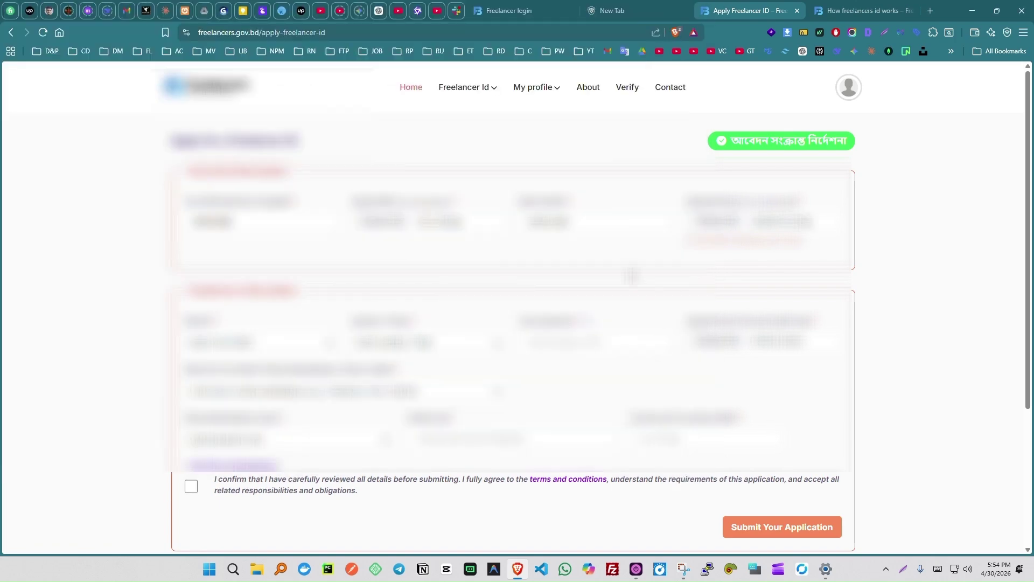
# Choose the 'chand' and 'shah' location matches and enter 50000000 in the third field.
pyautogui.scroll(-2, 403, 277)
pyautogui.click(249, 236)
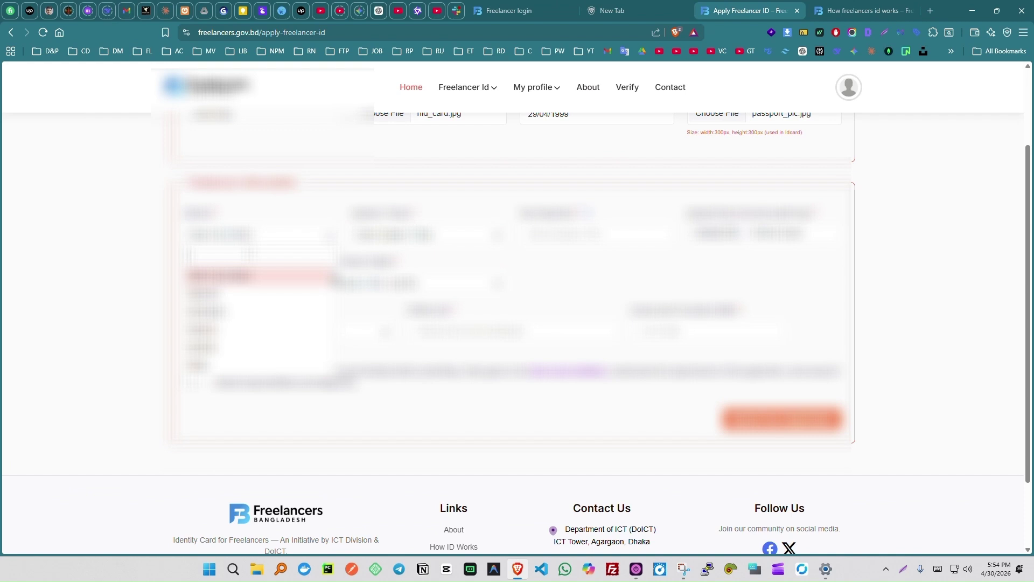
pyautogui.write('chand')
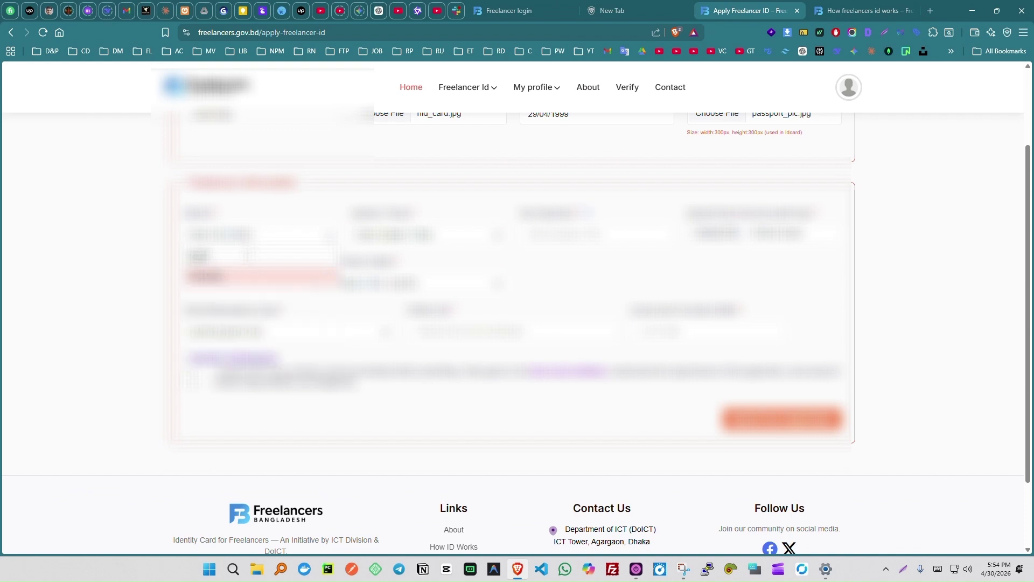
pyautogui.click(261, 276)
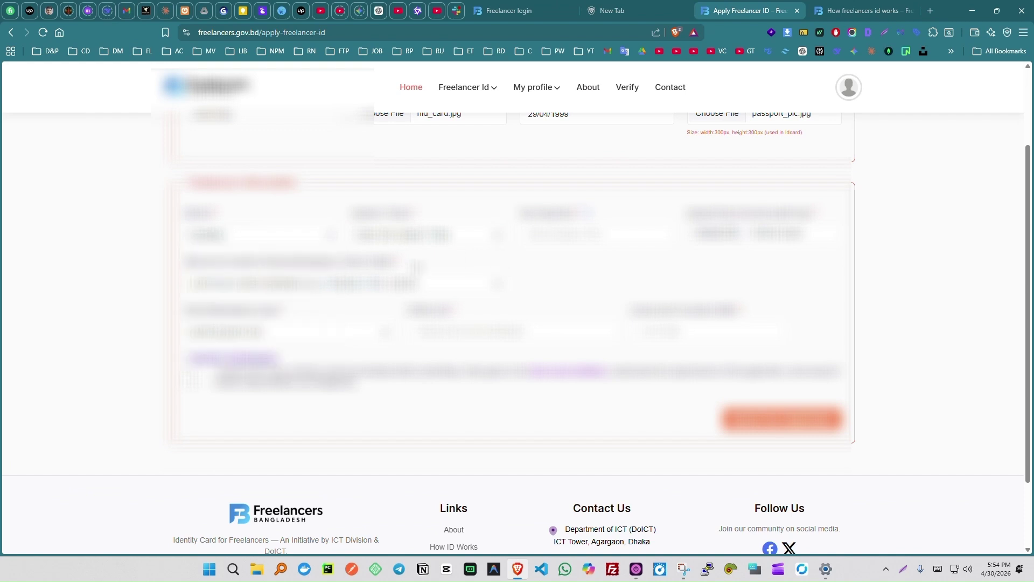
pyautogui.click(435, 241)
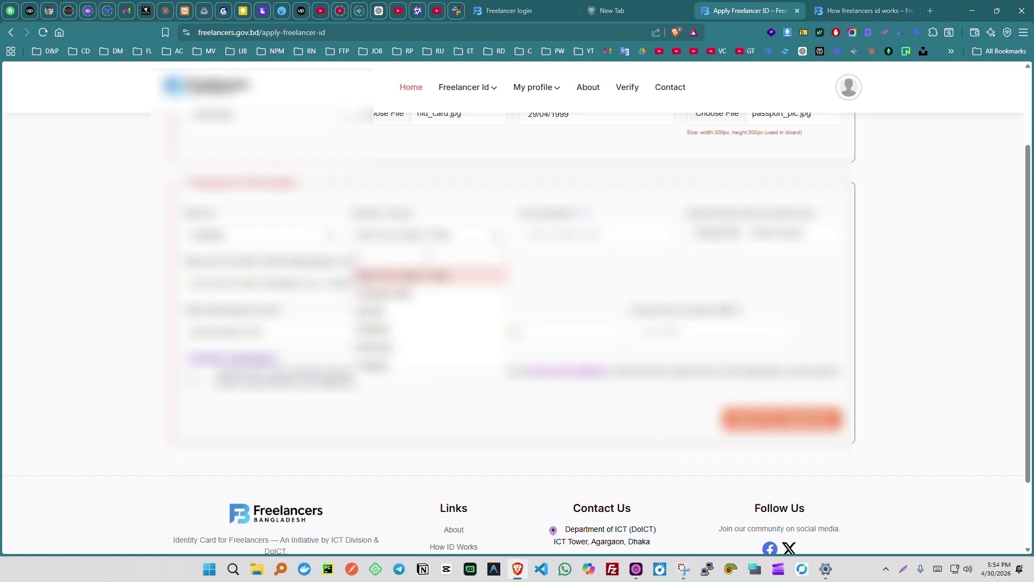
pyautogui.write('shah')
pyautogui.click(424, 277)
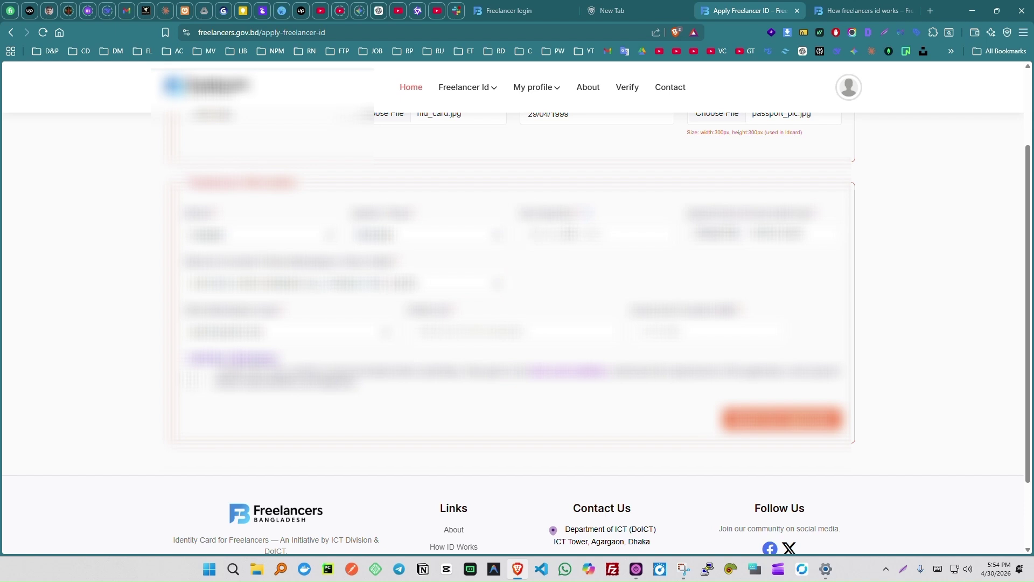
pyautogui.write('50000000')
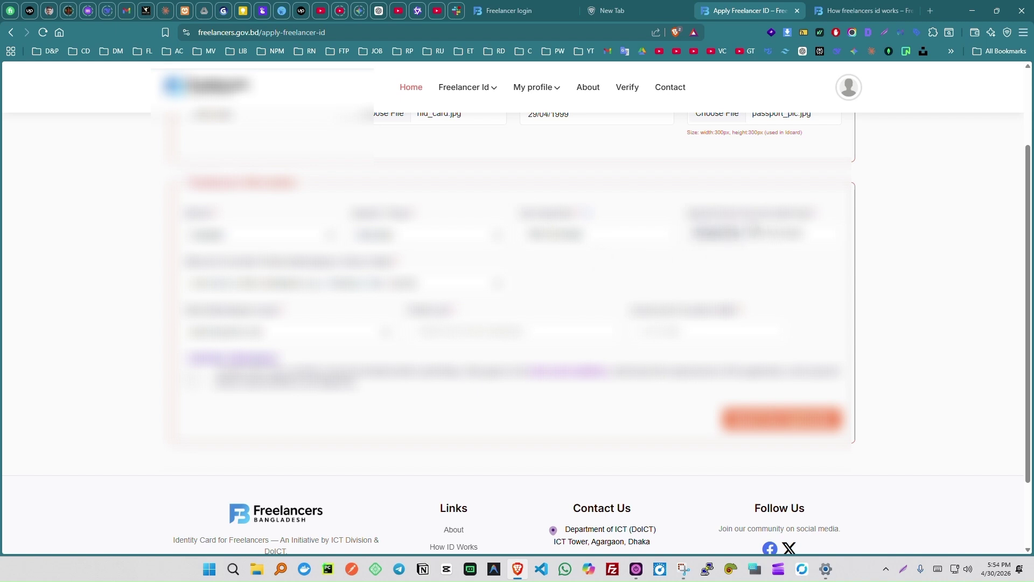
# Attach the second document from the My Doc folder to the form.
pyautogui.click(748, 234)
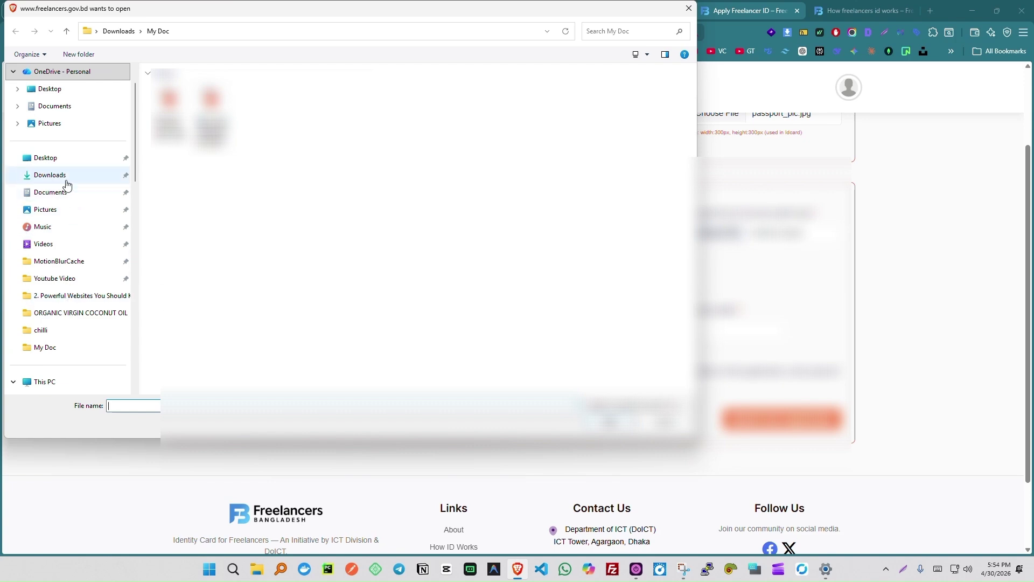
pyautogui.press('Escape')
pyautogui.click(724, 233)
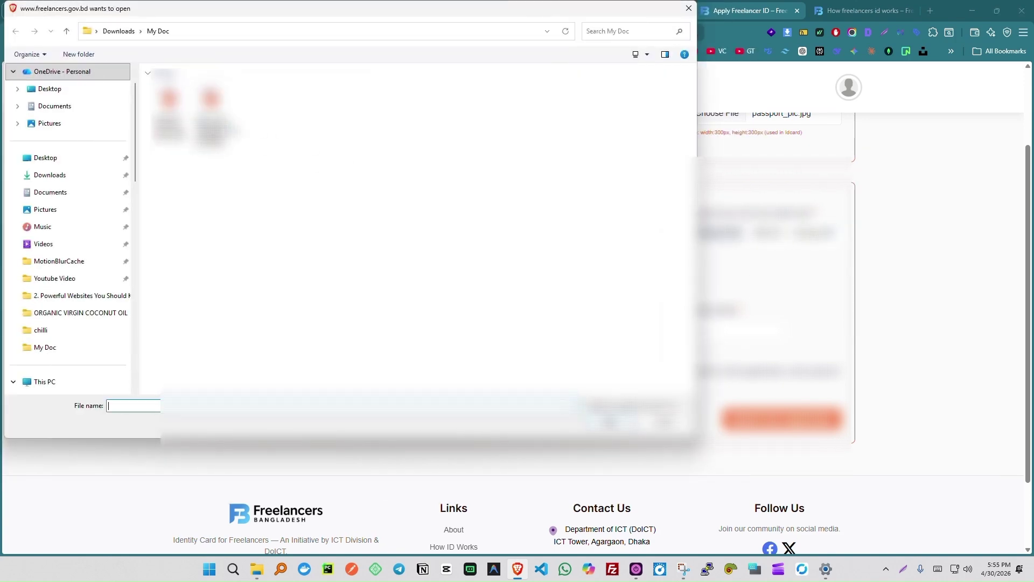
pyautogui.click(212, 118)
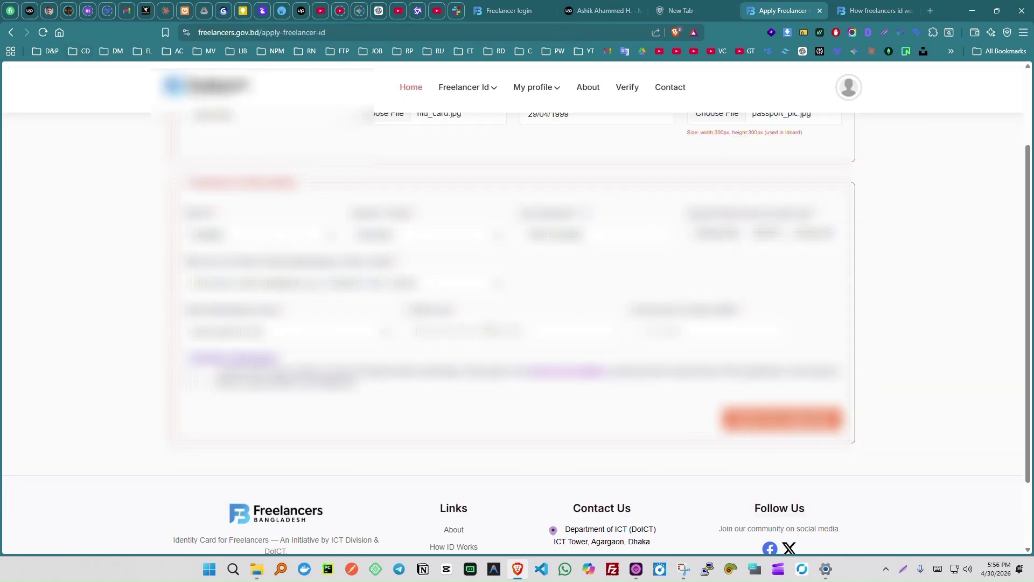
# Paste the prepared text into the empty field and a clipboard-history entry into the last field.
pyautogui.hotkey('ctrl', 'v')
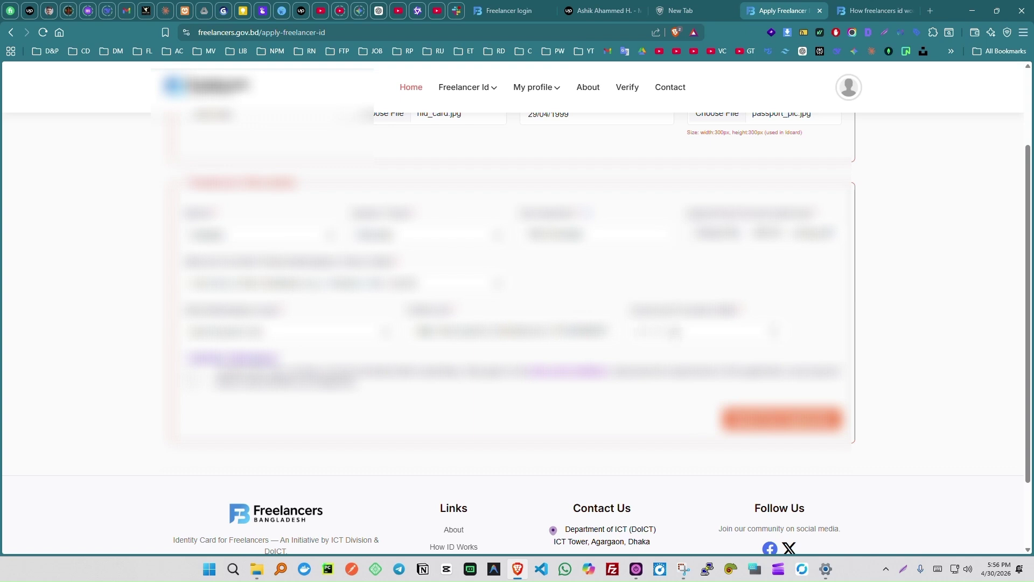
pyautogui.press('super+v')
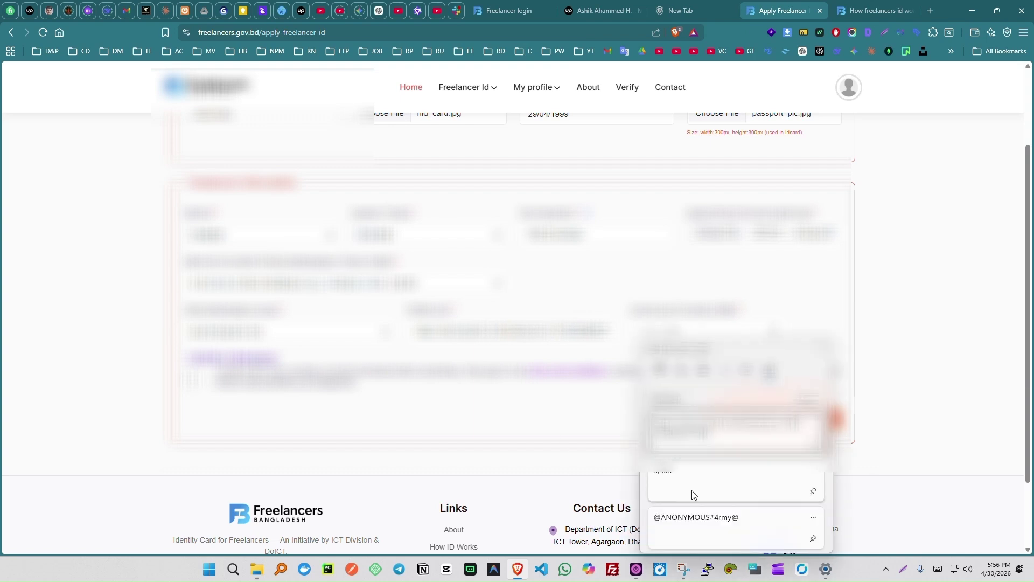
pyautogui.click(694, 492)
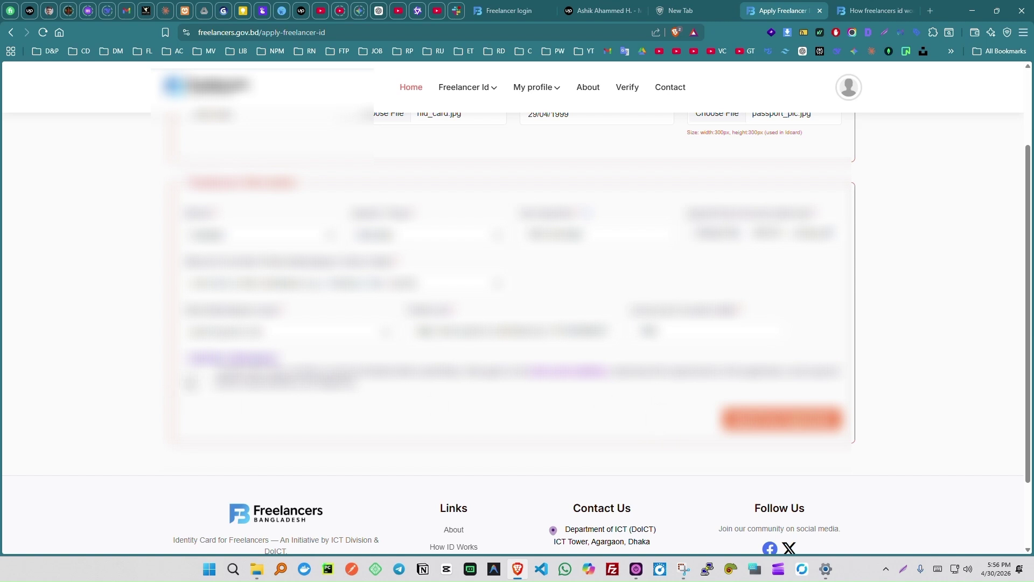
# Add and remove an extra row, agree to the terms and conditions, and submit the application.
pyautogui.click(237, 361)
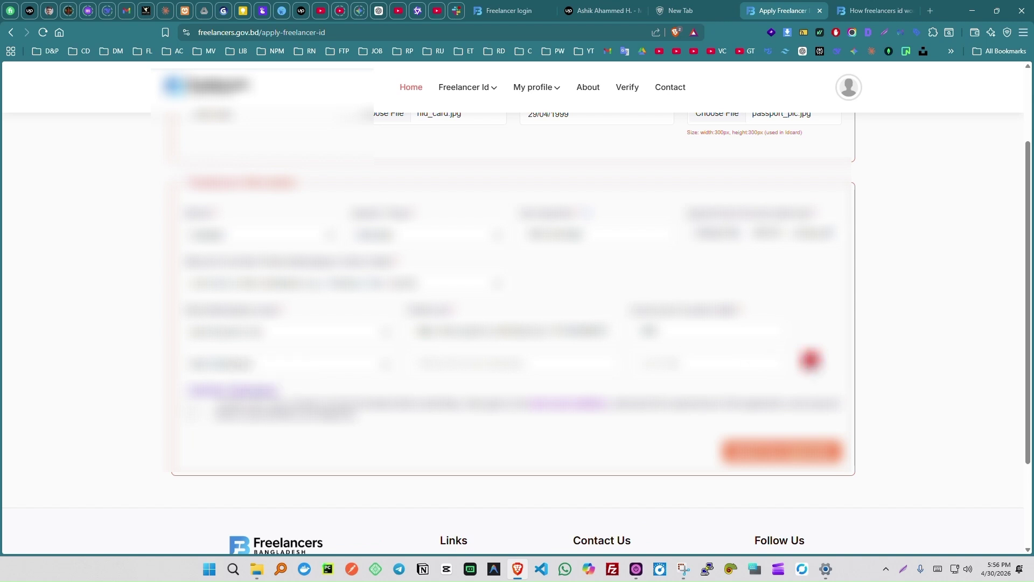
pyautogui.click(810, 360)
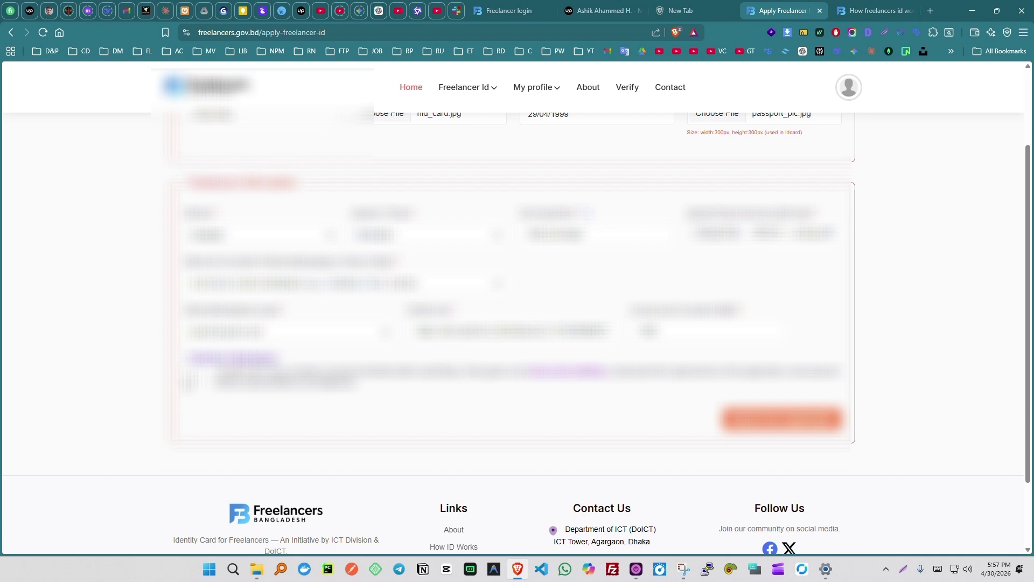
pyautogui.click(190, 381)
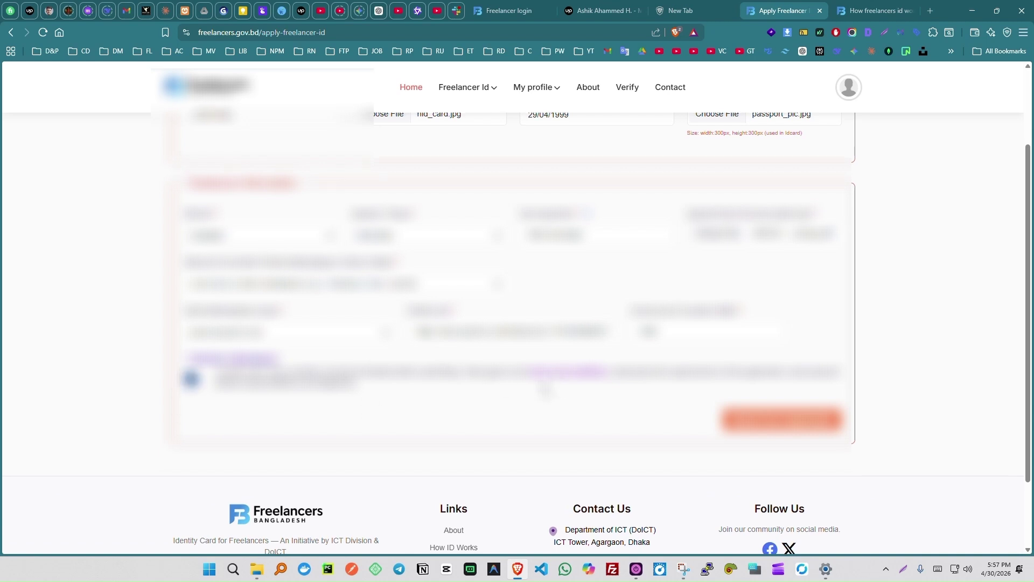
pyautogui.scroll(2, 545, 389)
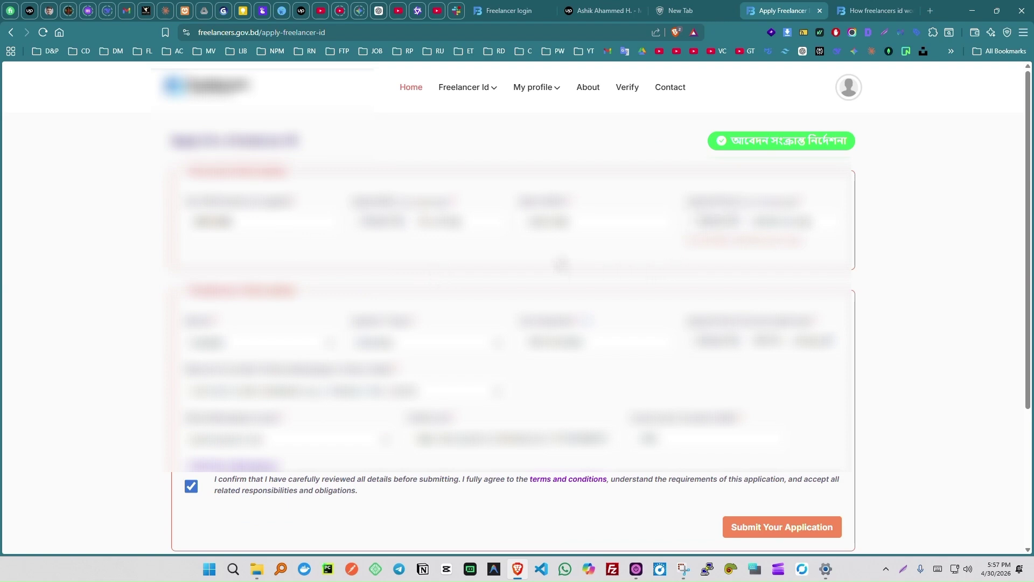
pyautogui.scroll(-2, 517, 323)
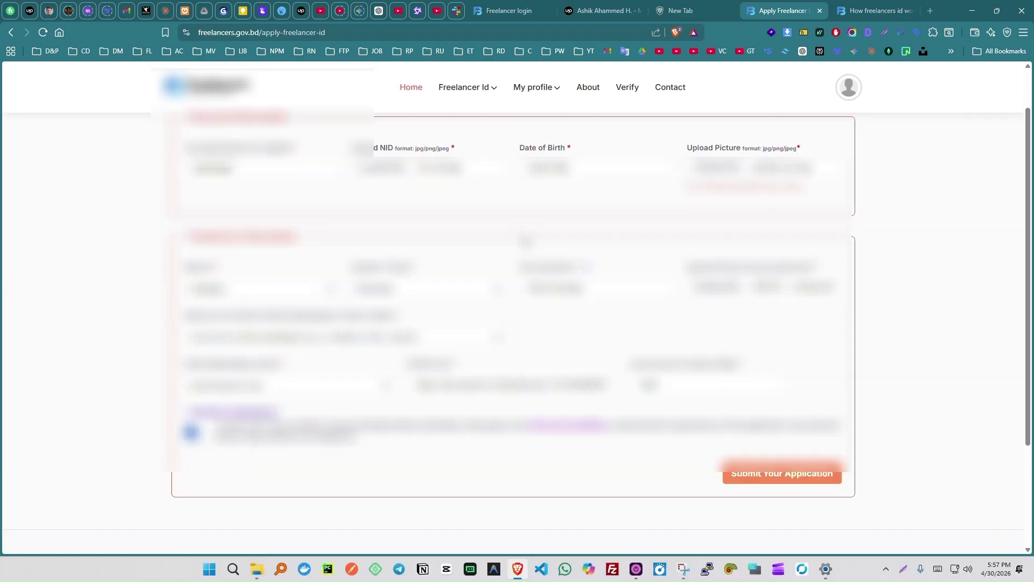
pyautogui.click(777, 479)
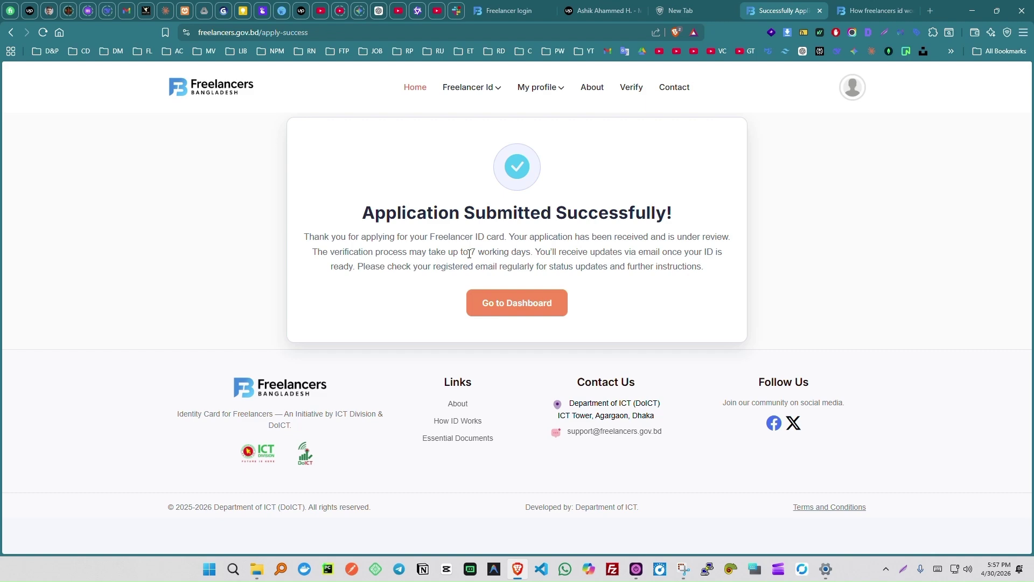
# Highlight the 7 working days review note, open the dashboard, then switch over to Gmail.
pyautogui.moveTo(468, 253); pyautogui.dragTo(531, 254)
pyautogui.click(517, 304)
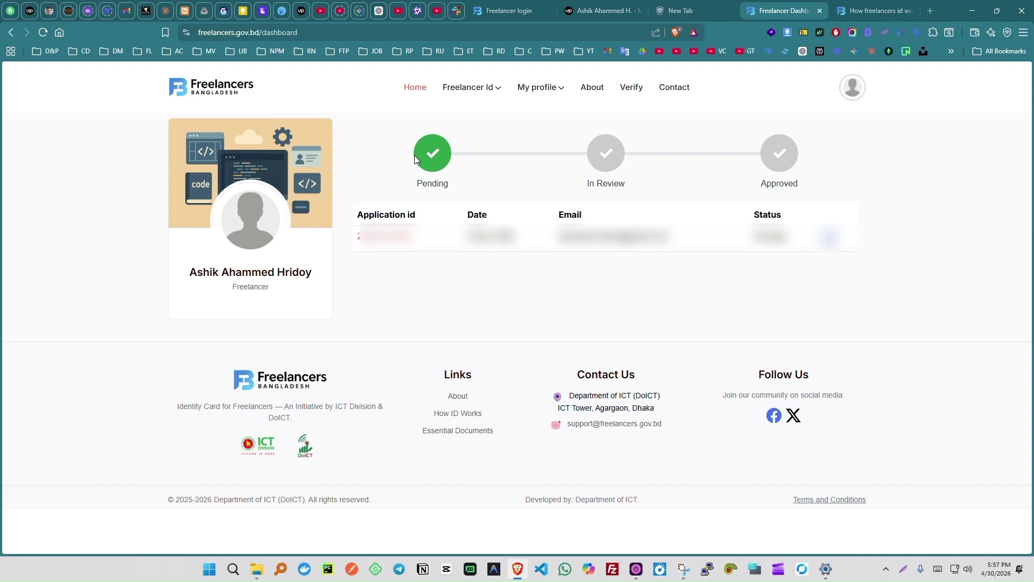
pyautogui.click(126, 11)
# Open the Freelancer ID Card Application Received email from the inbox and highlight its 7-day verification note.
pyautogui.click(155, 109)
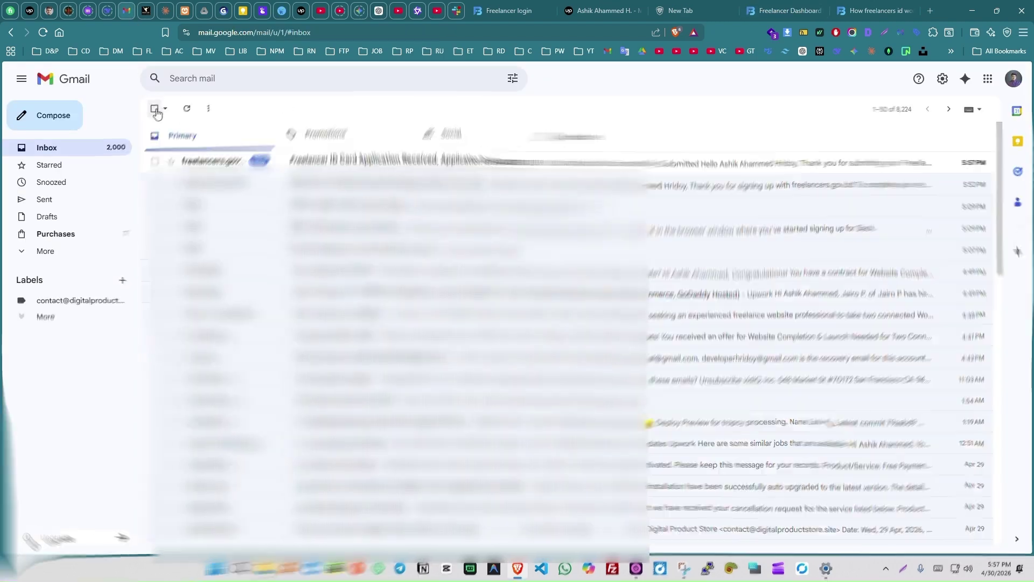
pyautogui.click(340, 162)
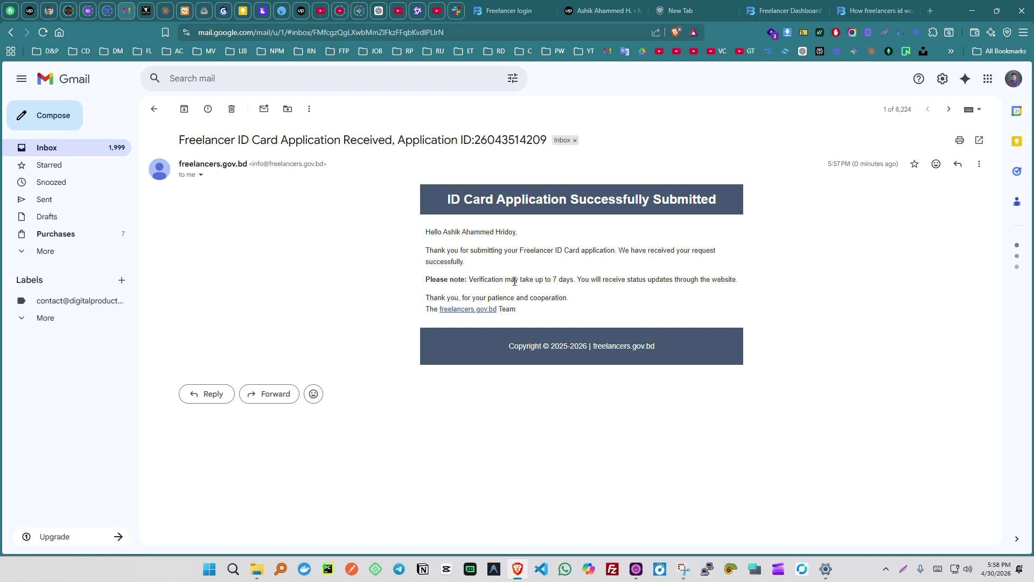
pyautogui.moveTo(515, 280); pyautogui.dragTo(595, 282)
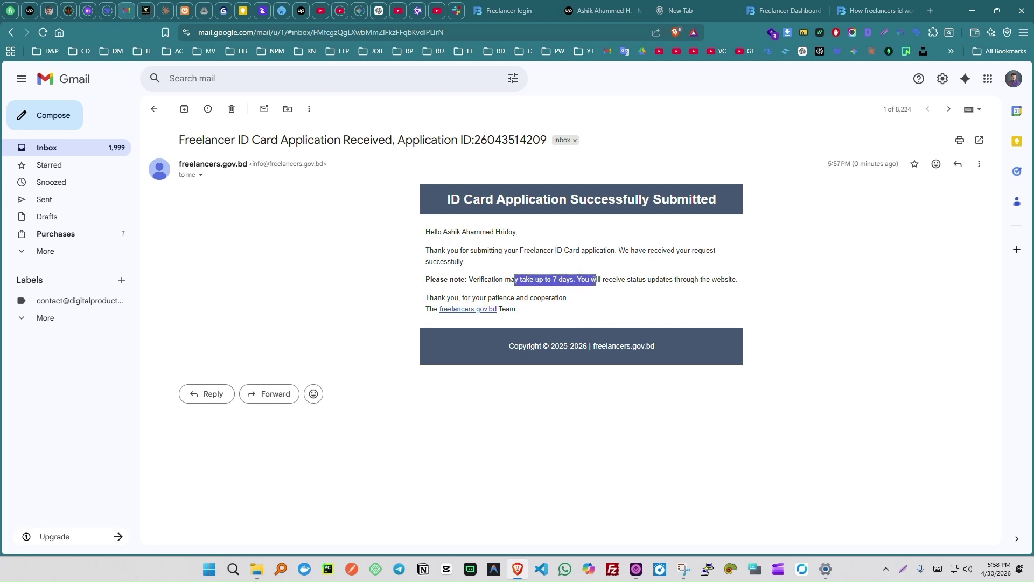